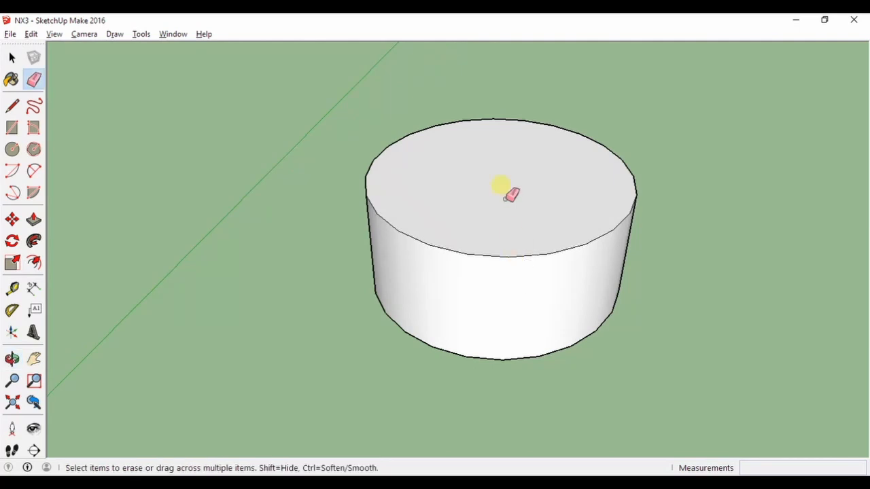
Create two tape-measure guide lines through opposite vertices of the cylinder's top face so they cross at its center
{"action": "scroll", "coordinate": [510, 194], "scroll_direction": "up", "scroll_amount": 4}
{"action": "left_click", "coordinate": [13, 289]}
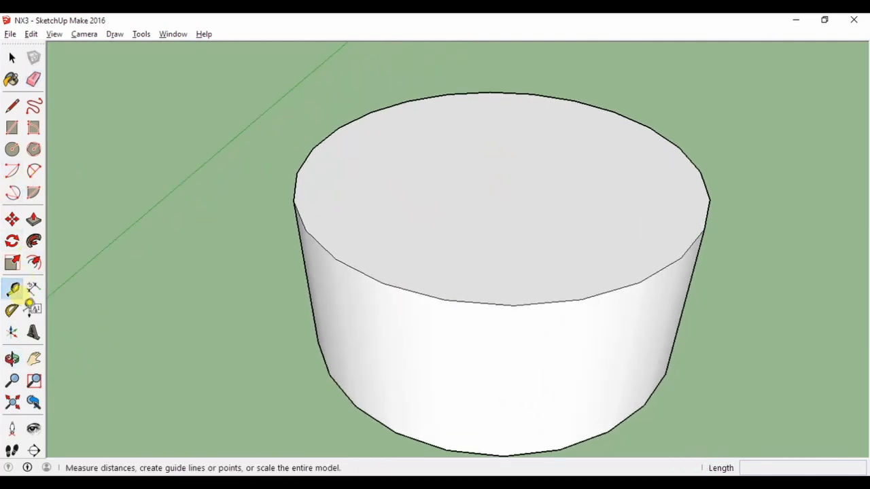
{"action": "left_click", "coordinate": [294, 202]}
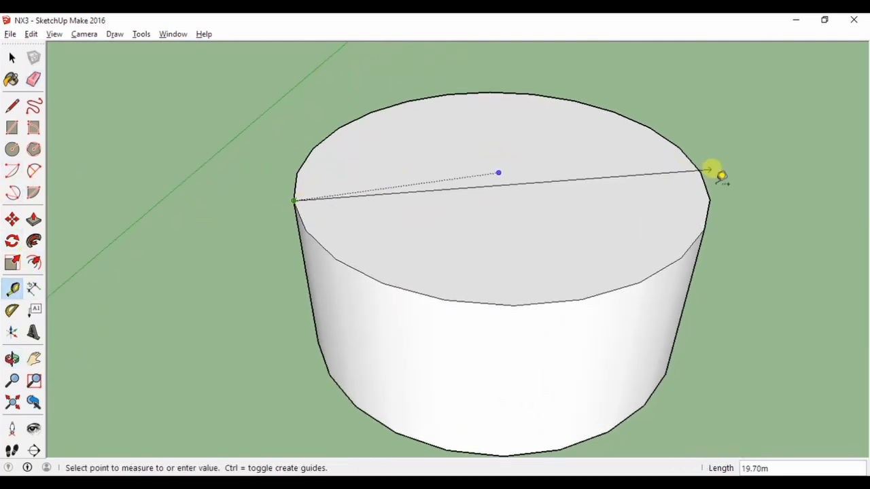
{"action": "left_click", "coordinate": [680, 149]}
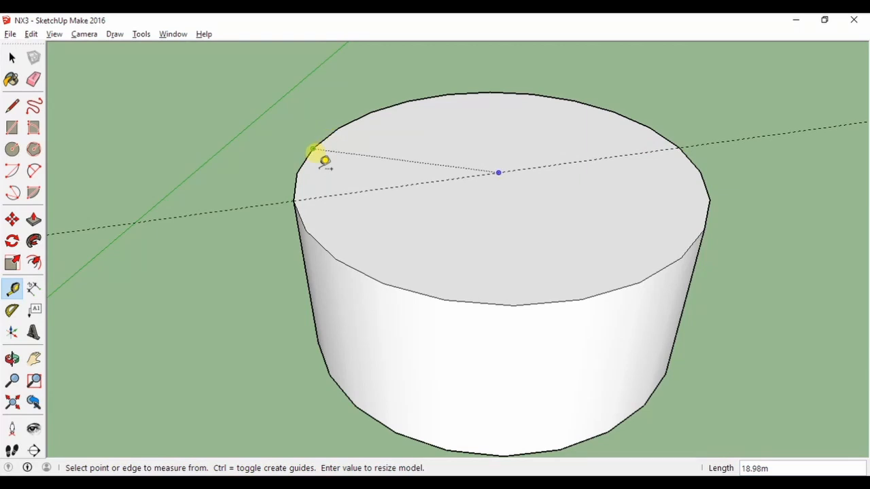
{"action": "left_click", "coordinate": [312, 149]}
{"action": "left_click", "coordinate": [709, 200]}
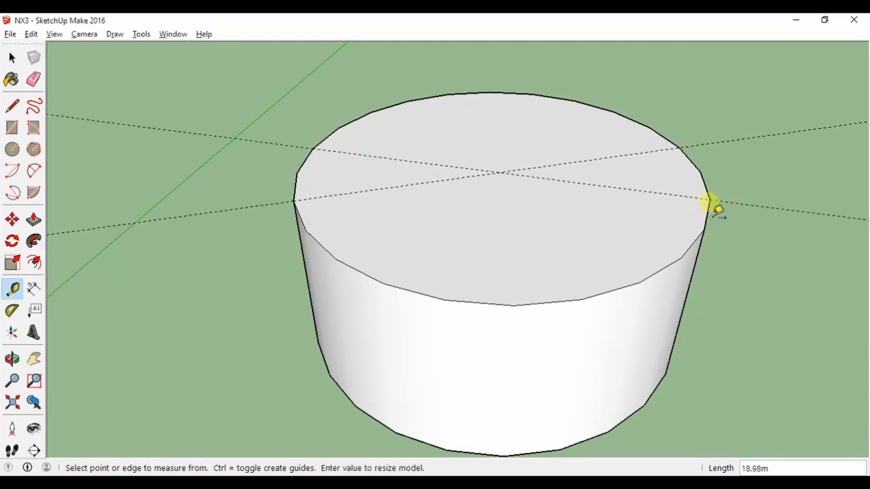
Draw an upright rectangle of about 3.31 by 4.61 m standing on the guide intersection at the center of the cylinder's top face
{"action": "middle_click_drag", "start_coordinate": [556, 196], "coordinate": [530, 221]}
{"action": "left_click", "coordinate": [11, 128]}
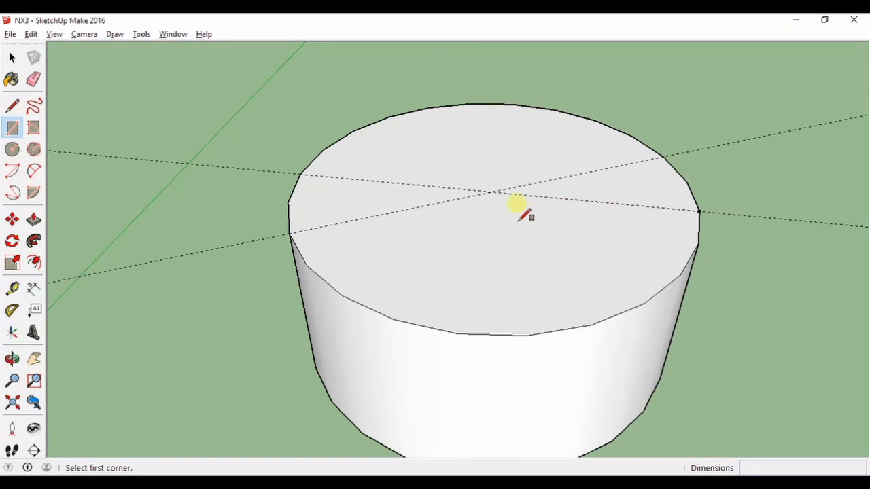
{"action": "scroll", "coordinate": [502, 189], "scroll_direction": "up", "scroll_amount": 4}
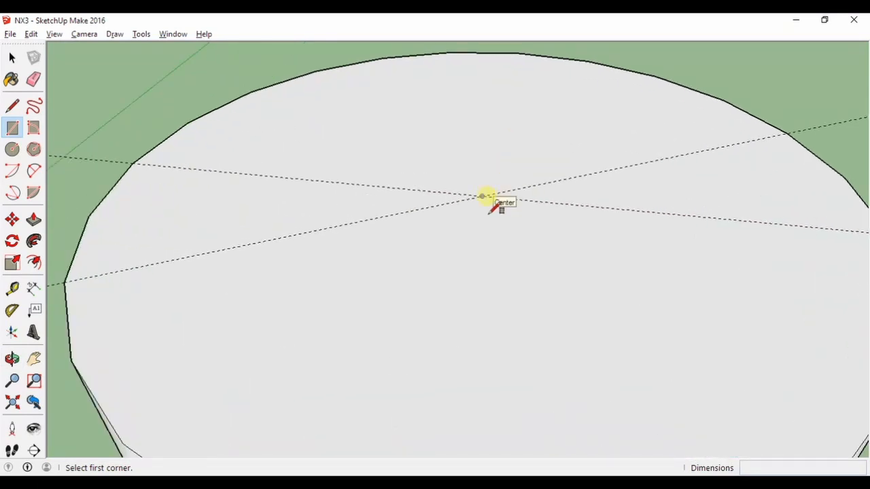
{"action": "left_click", "coordinate": [483, 197]}
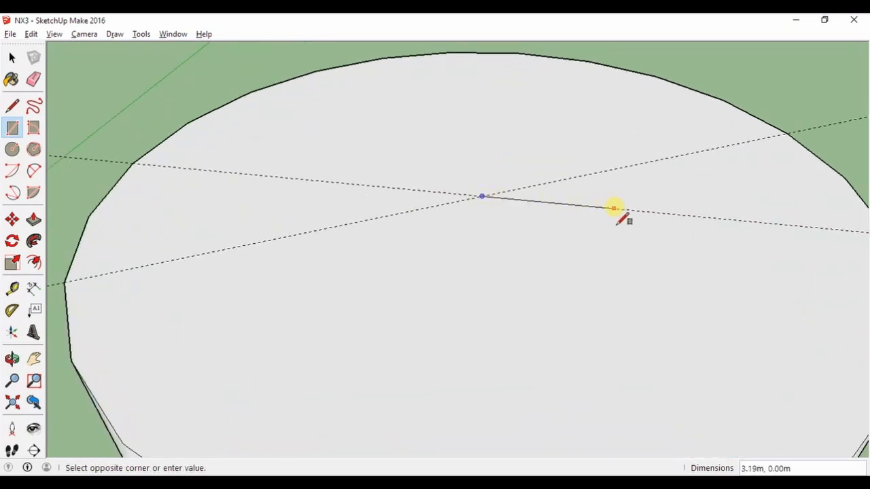
{"action": "mouse_move", "coordinate": [614, 193]}
{"action": "middle_mouse_down"}
{"action": "mouse_move", "coordinate": [624, 186]}
{"action": "mouse_move", "coordinate": [619, 148]}
{"action": "mouse_move", "coordinate": [623, 222]}
{"action": "mouse_move", "coordinate": [613, 176]}
{"action": "mouse_move", "coordinate": [614, 187]}
{"action": "middle_mouse_up"}
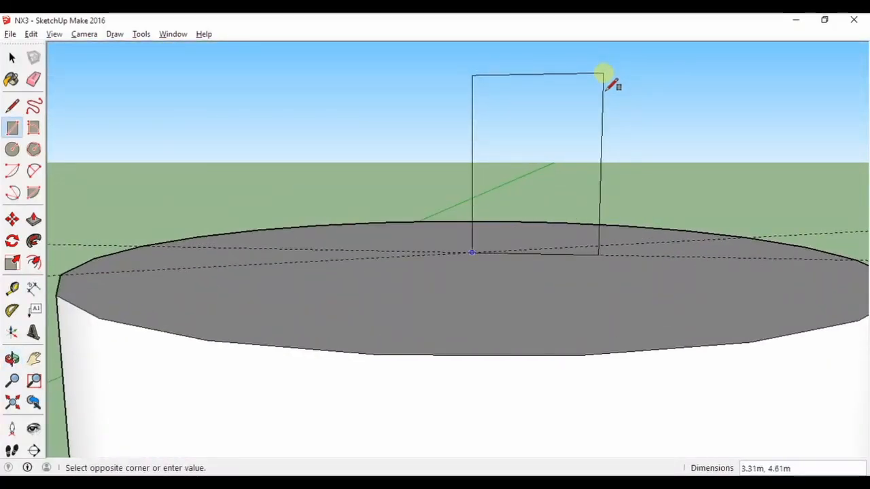
{"action": "left_click", "coordinate": [602, 73]}
Draw a connected line outline of half a fountain finial on the upright rectangle, from the midpoint of its base up to its top edge
{"action": "scroll", "coordinate": [448, 315], "scroll_direction": "down", "scroll_amount": 3}
{"action": "middle_click_drag", "start_coordinate": [460, 346], "coordinate": [488, 240]}
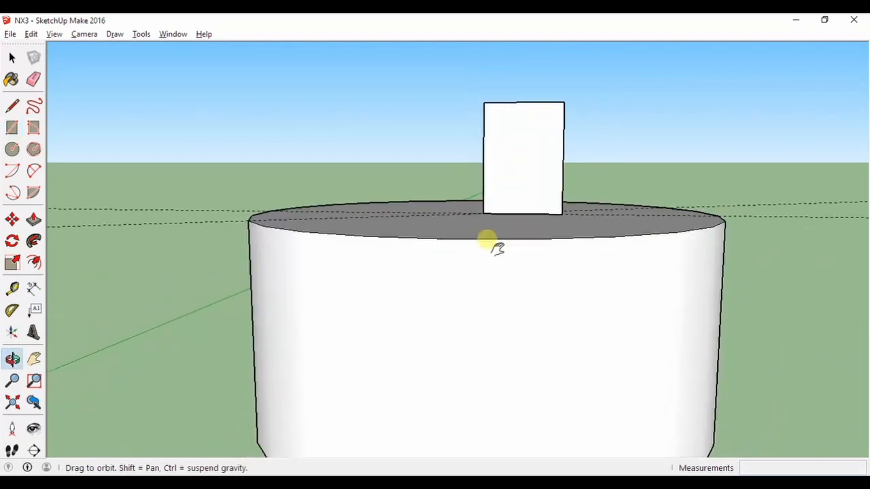
{"action": "key", "text": "r"}
{"action": "scroll", "coordinate": [523, 197], "scroll_direction": "up", "scroll_amount": 5}
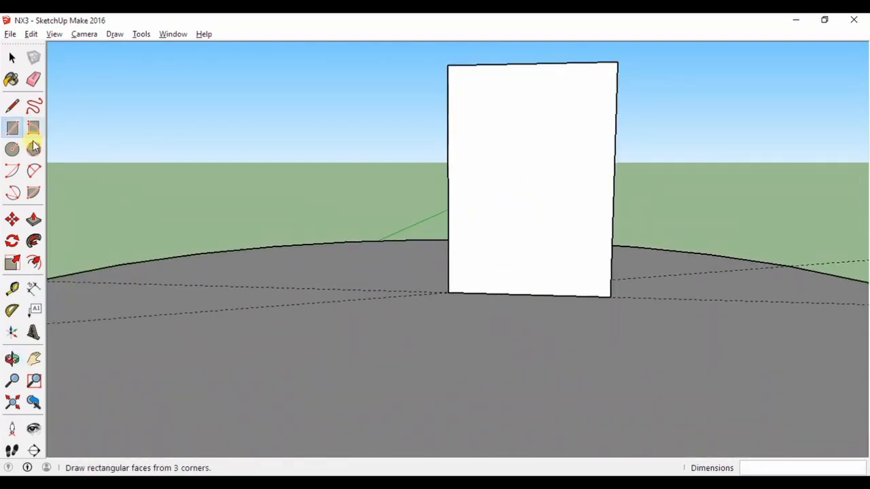
{"action": "key", "text": "l"}
{"action": "left_click", "coordinate": [528, 295]}
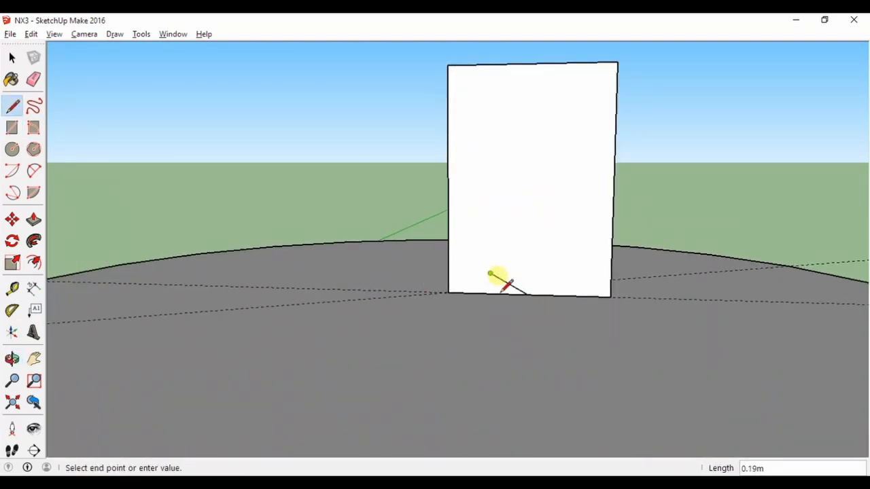
{"action": "left_click", "coordinate": [528, 294]}
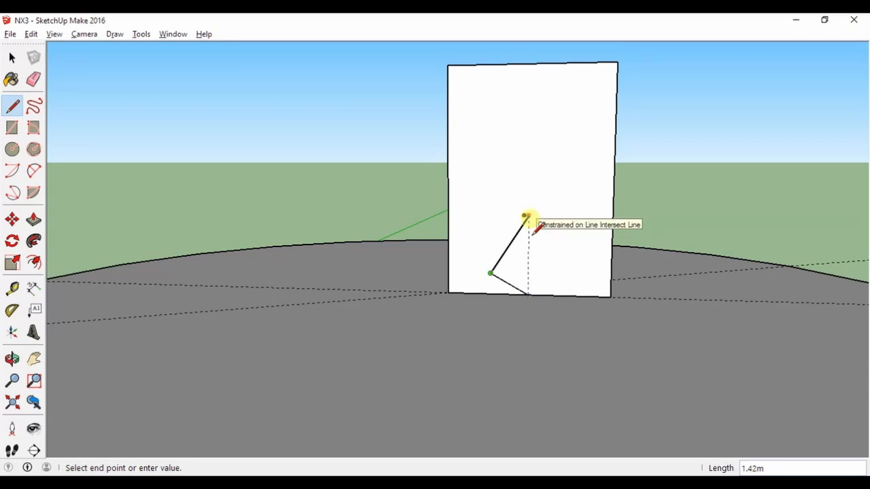
{"action": "left_click", "coordinate": [528, 213]}
{"action": "left_click", "coordinate": [564, 195]}
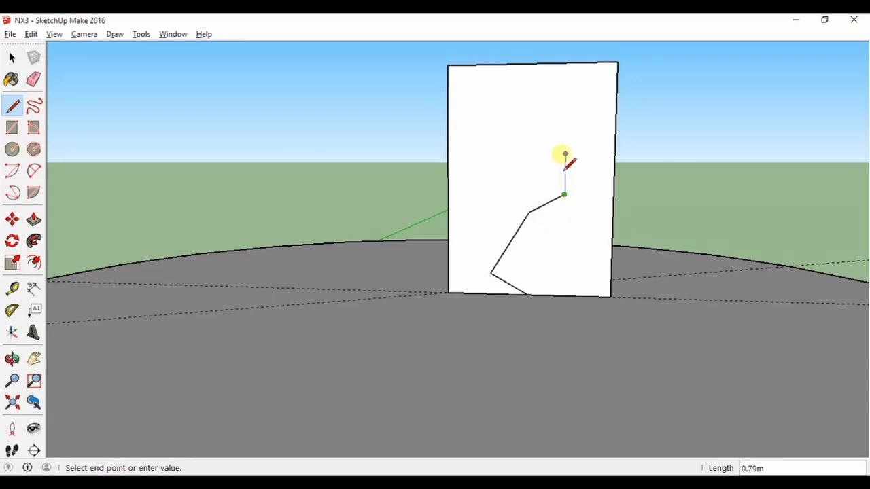
{"action": "left_click", "coordinate": [564, 141]}
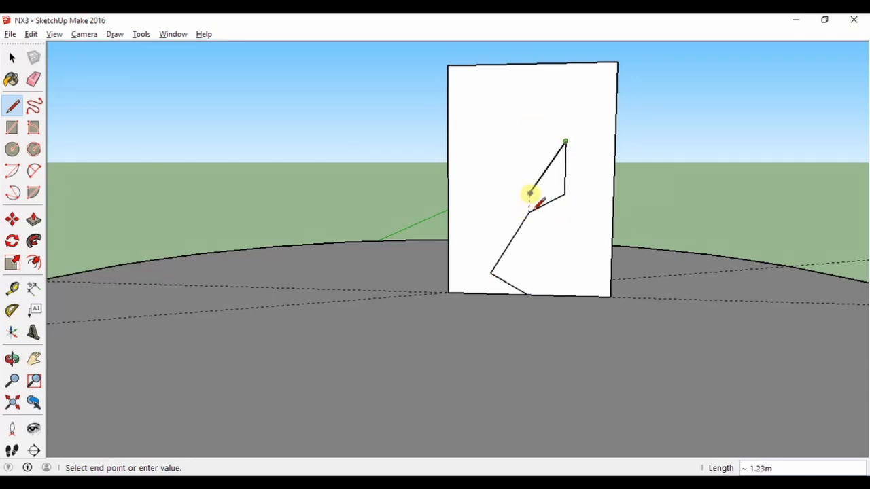
{"action": "left_click", "coordinate": [529, 125]}
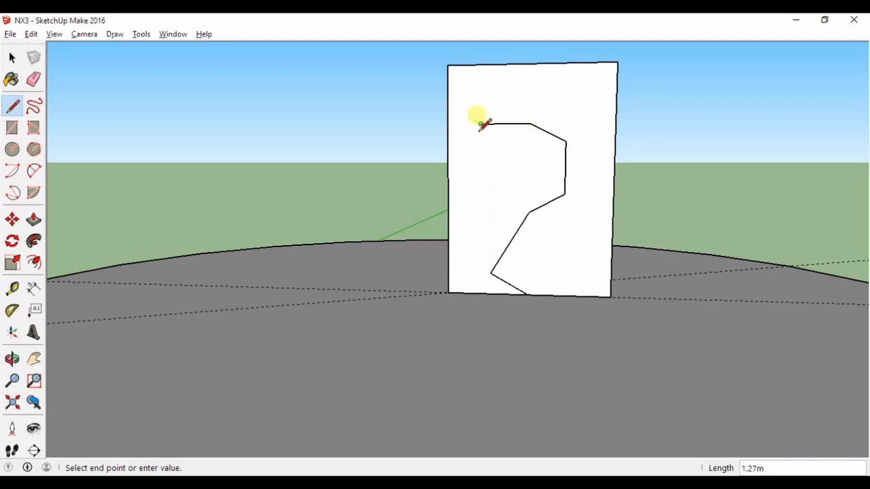
{"action": "left_click", "coordinate": [479, 68]}
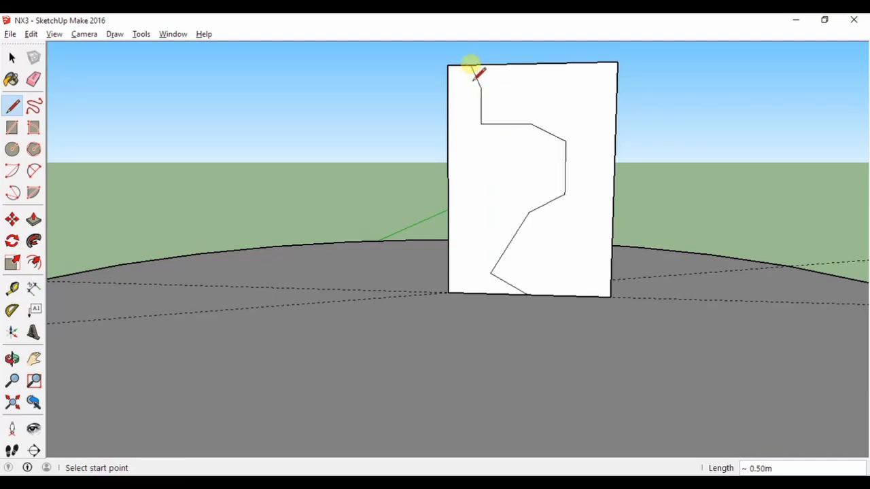
Erase the guide lines and the rectangle's leftover edges outside the finial outline, keeping only the half-profile face
{"action": "left_click", "coordinate": [33, 79]}
{"action": "mouse_move", "coordinate": [724, 283]}
{"action": "middle_mouse_down"}
{"action": "mouse_move", "coordinate": [558, 307]}
{"action": "mouse_move", "coordinate": [539, 331]}
{"action": "mouse_move", "coordinate": [564, 258]}
{"action": "middle_mouse_up"}
{"action": "scroll", "coordinate": [566, 257], "scroll_direction": "up", "scroll_amount": 3}
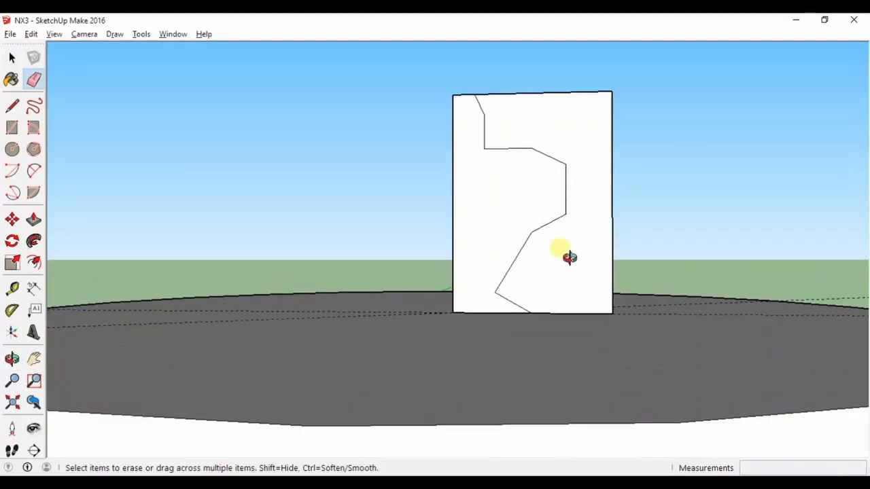
{"action": "left_click", "coordinate": [613, 164]}
{"action": "middle_click_drag", "start_coordinate": [614, 200], "coordinate": [586, 325]}
{"action": "left_click_drag", "start_coordinate": [586, 325], "coordinate": [583, 352]}
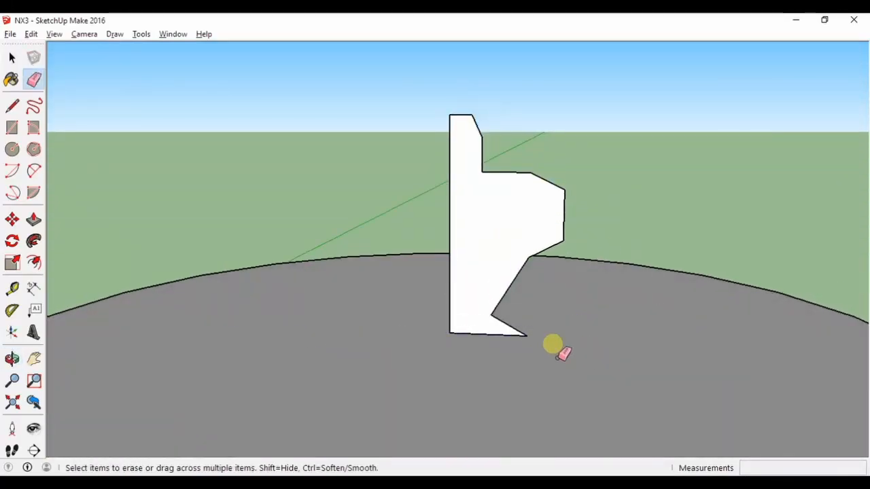
Scale the half-profile face to 0.60 along the red axis, keeping its central edge fixed
{"action": "left_click", "coordinate": [12, 58]}
{"action": "left_click", "coordinate": [487, 230]}
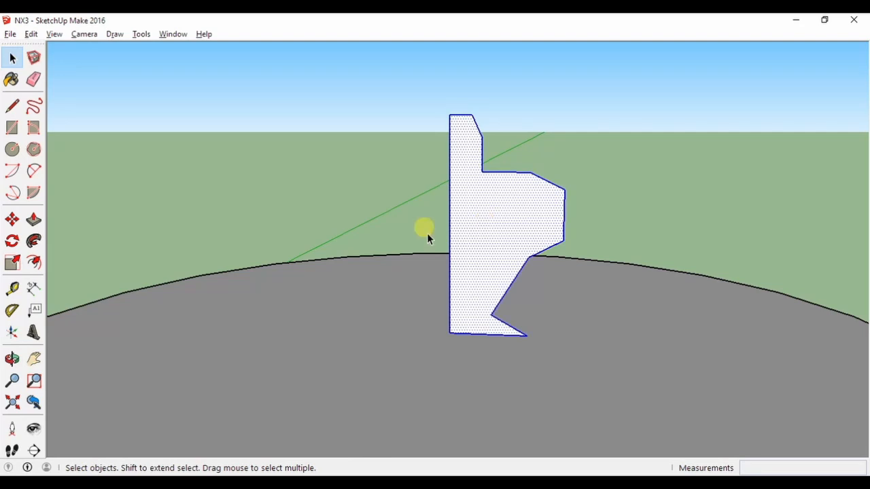
{"action": "left_click", "coordinate": [12, 263]}
{"action": "left_click_drag", "start_coordinate": [567, 239], "coordinate": [523, 237]}
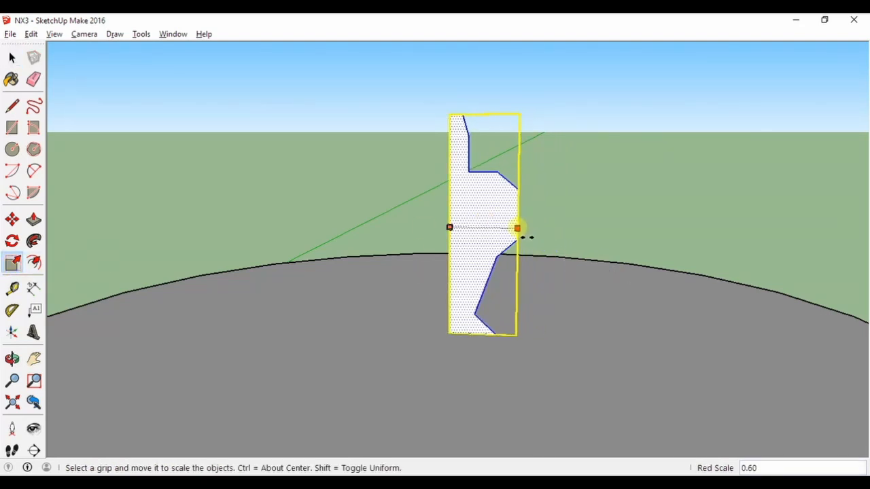
{"action": "left_click", "coordinate": [12, 59]}
{"action": "left_click", "coordinate": [218, 157]}
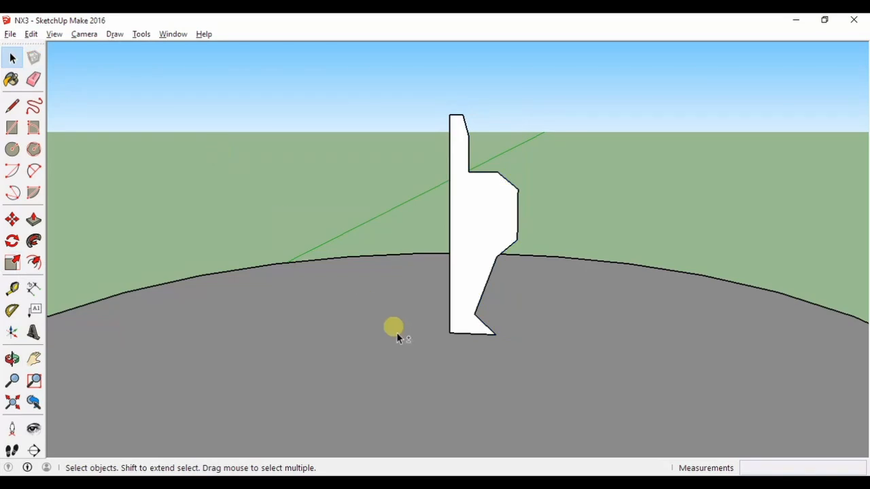
Revolve the half-profile into a round finial with Follow Me, using the cylinder's top face as the path
{"action": "scroll", "coordinate": [400, 314], "scroll_direction": "down", "scroll_amount": 4}
{"action": "scroll", "coordinate": [399, 314], "scroll_direction": "up", "scroll_amount": 3}
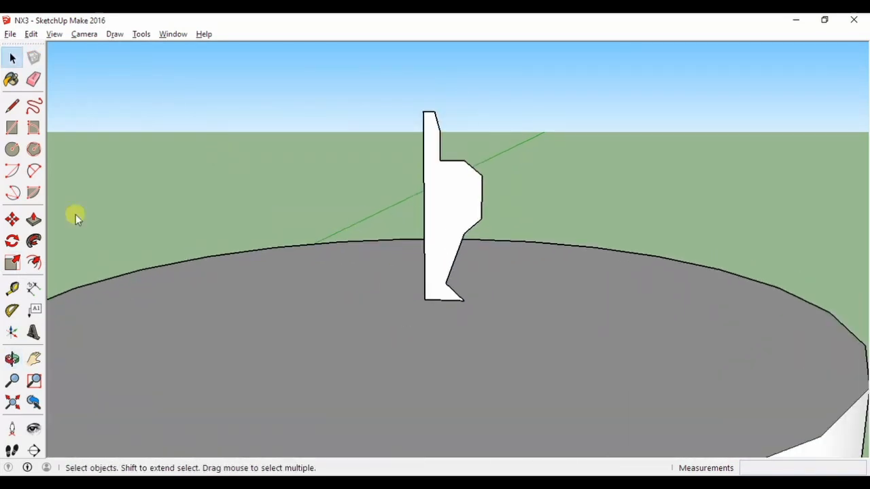
{"action": "left_click", "coordinate": [208, 263]}
{"action": "scroll", "coordinate": [278, 326], "scroll_direction": "down", "scroll_amount": 3}
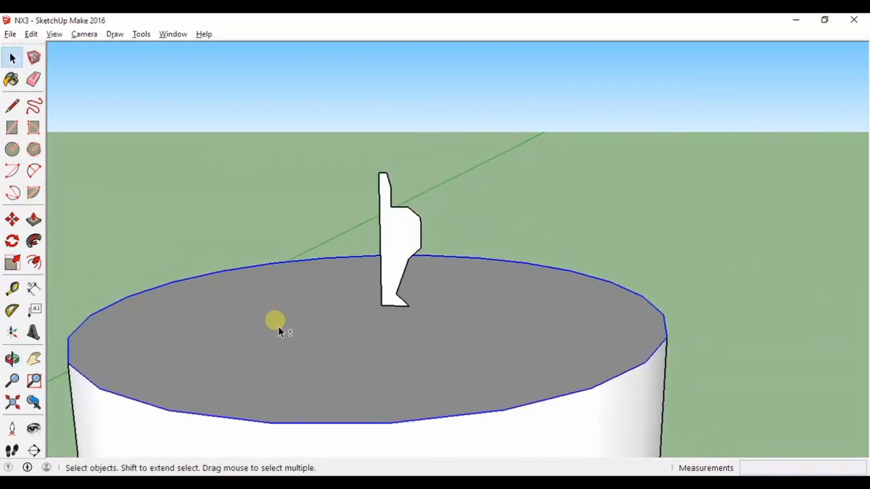
{"action": "left_click", "coordinate": [30, 245]}
{"action": "left_click", "coordinate": [35, 242]}
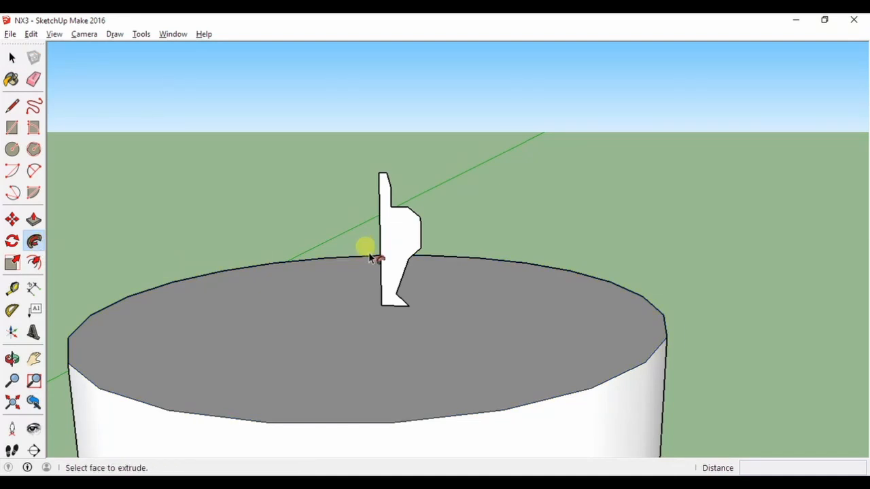
{"action": "left_click", "coordinate": [418, 235]}
{"action": "left_click", "coordinate": [11, 58]}
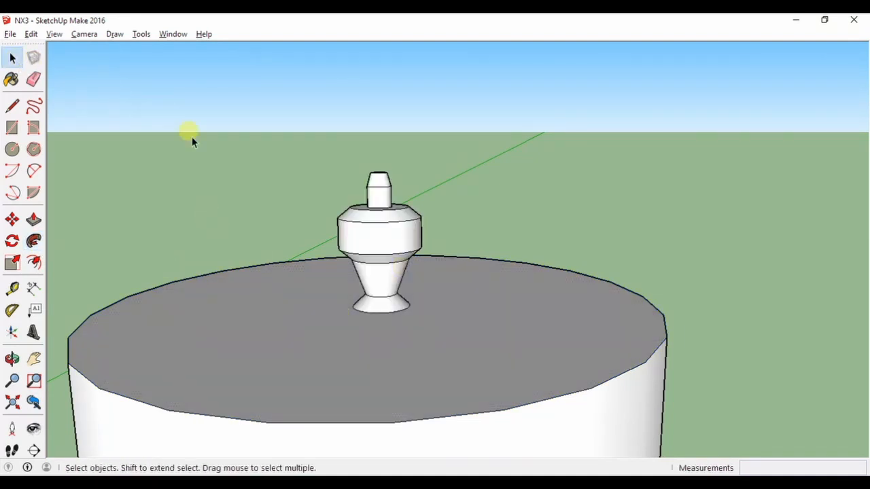
{"action": "middle_click_drag", "start_coordinate": [327, 227], "coordinate": [229, 173]}
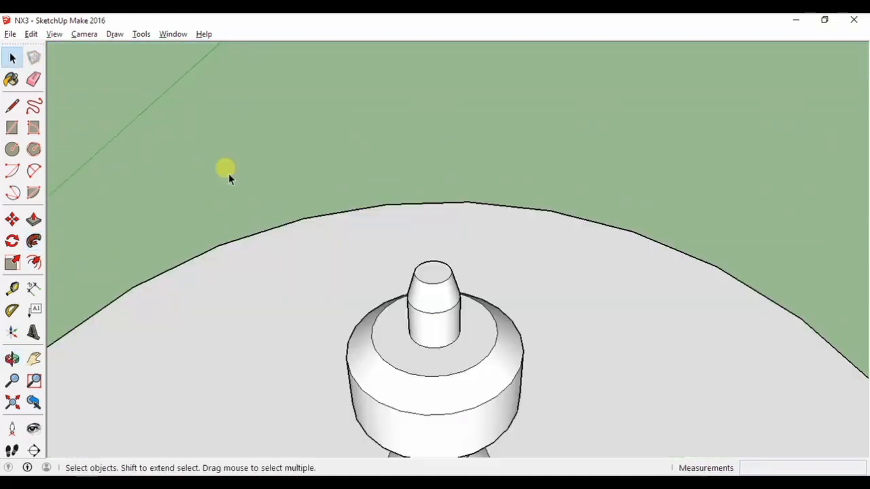
{"action": "left_click", "coordinate": [11, 289]}
{"action": "left_click", "coordinate": [430, 274]}
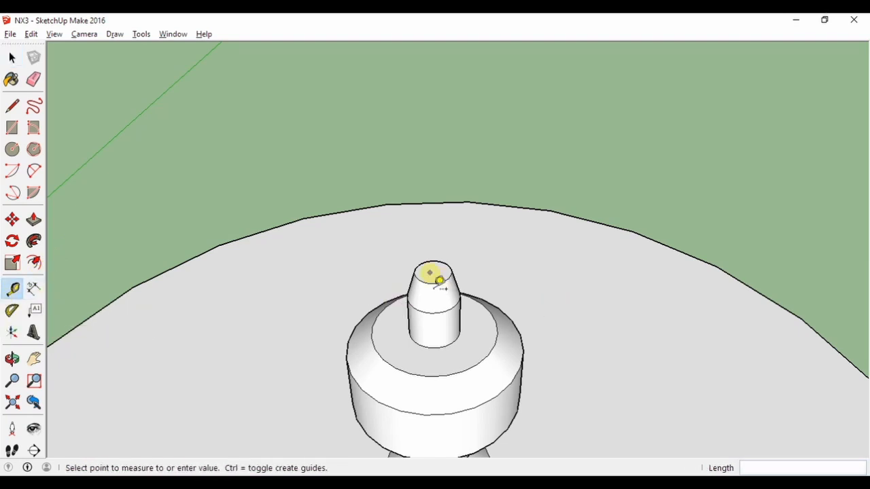
{"action": "left_click", "coordinate": [421, 70]}
{"action": "scroll", "coordinate": [355, 317], "scroll_direction": "down", "scroll_amount": 6}
{"action": "middle_click_drag", "start_coordinate": [349, 369], "coordinate": [440, 175], "text": "shift"}
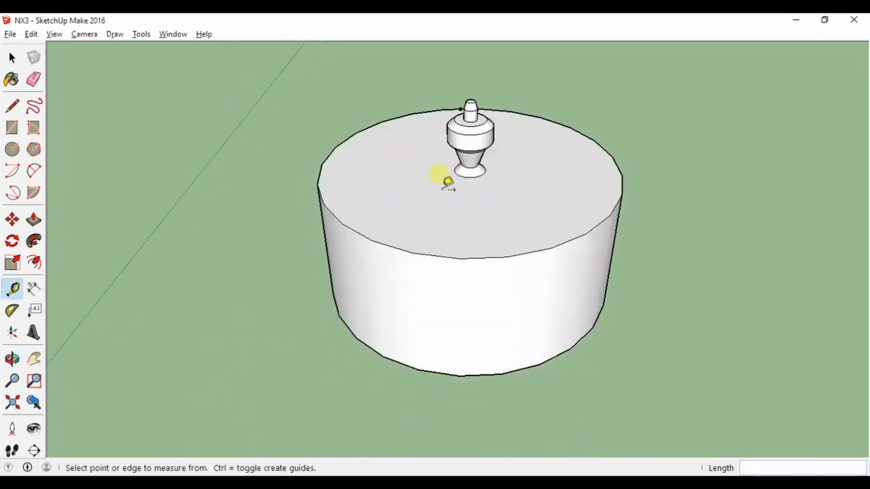
{"action": "scroll", "coordinate": [450, 218], "scroll_direction": "down", "scroll_amount": 4}
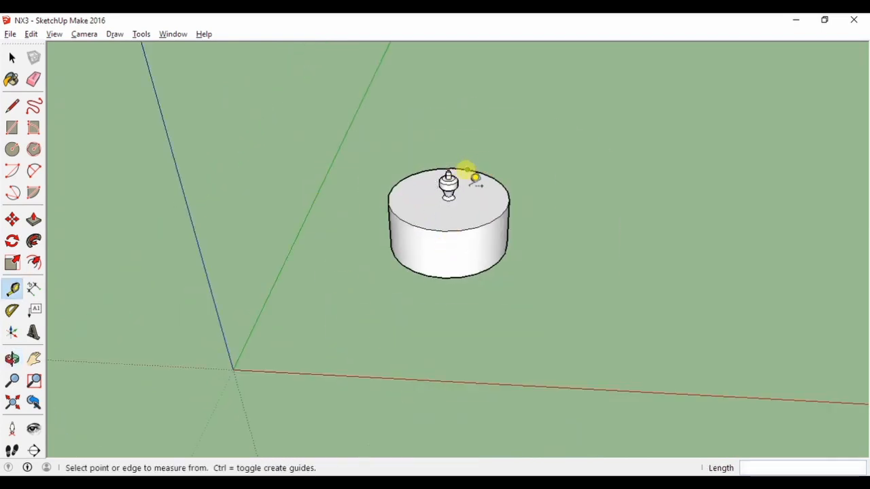
Create two crossing guide lines through opposite vertices of the finial's small top face to mark its center
{"action": "scroll", "coordinate": [447, 179], "scroll_direction": "up", "scroll_amount": 10}
{"action": "scroll", "coordinate": [447, 189], "scroll_direction": "up", "scroll_amount": 5}
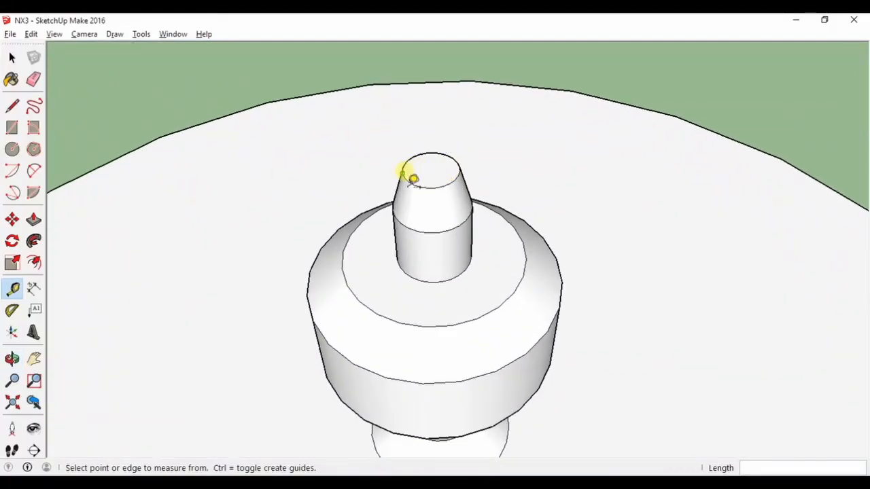
{"action": "left_click", "coordinate": [403, 169]}
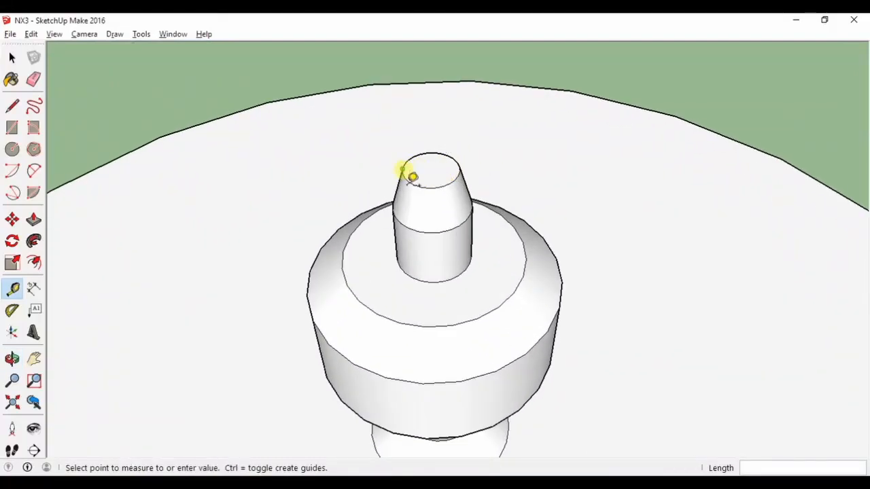
{"action": "left_click", "coordinate": [466, 178]}
{"action": "left_click", "coordinate": [428, 188]}
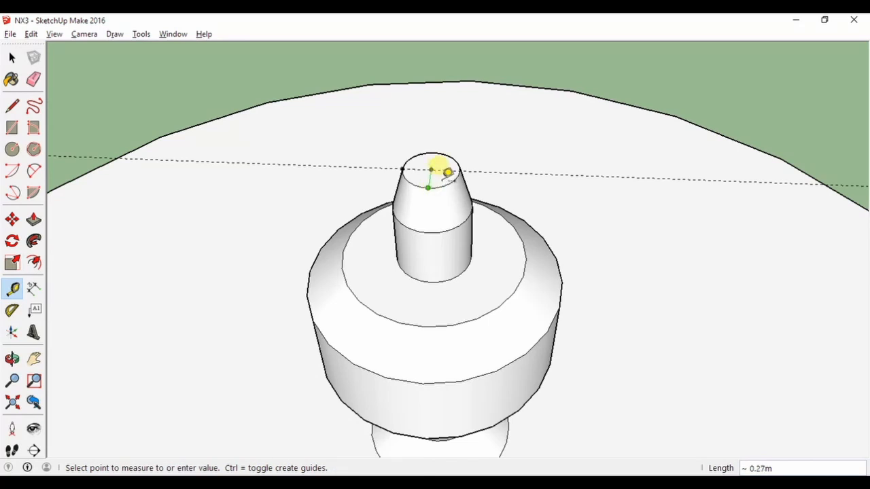
{"action": "left_click", "coordinate": [443, 163]}
{"action": "scroll", "coordinate": [426, 193], "scroll_direction": "down", "scroll_amount": 3}
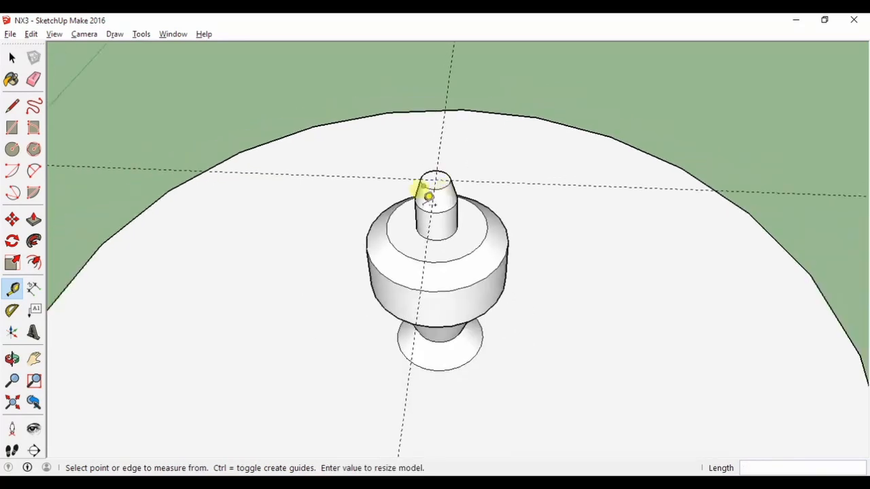
Draw a vertical line about 17.3 m long upward from the center of the finial's top face along the blue axis
{"action": "left_click", "coordinate": [12, 106]}
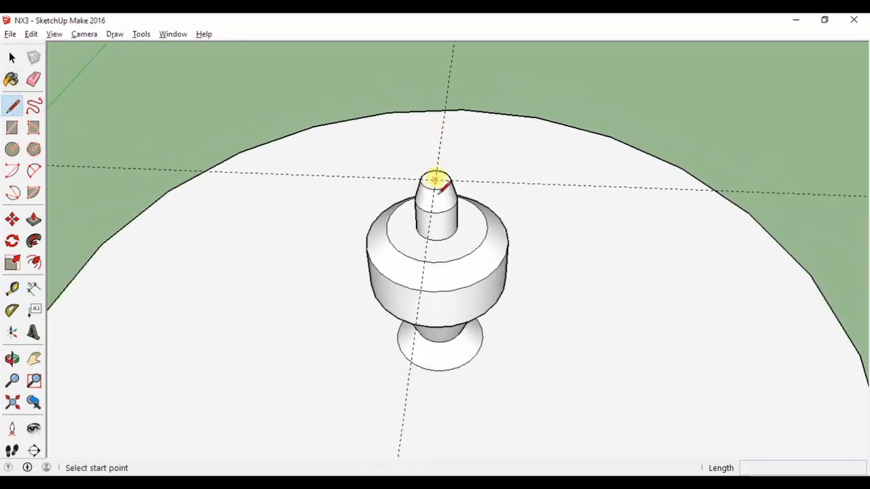
{"action": "left_click", "coordinate": [436, 180]}
{"action": "middle_click_drag", "start_coordinate": [418, 93], "coordinate": [466, 315]}
{"action": "scroll", "coordinate": [455, 175], "scroll_direction": "down", "scroll_amount": 2}
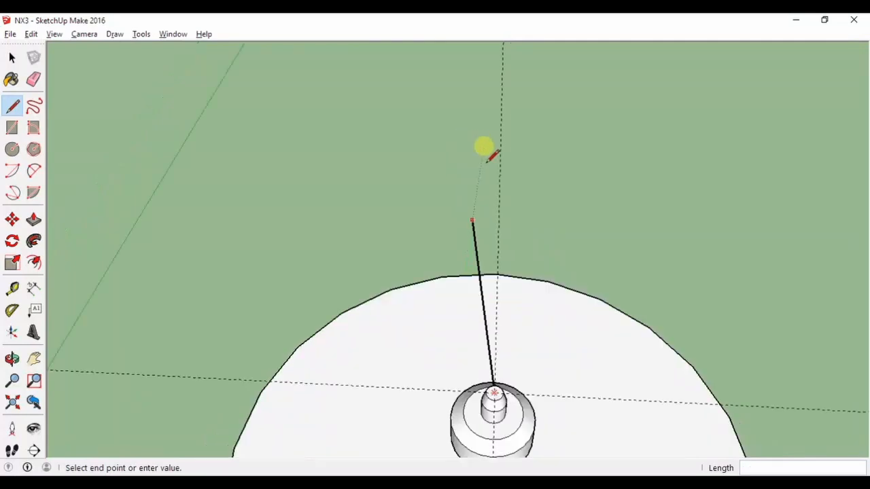
{"action": "scroll", "coordinate": [484, 136], "scroll_direction": "down", "scroll_amount": 2}
{"action": "middle_click_drag", "start_coordinate": [482, 68], "coordinate": [383, 130]}
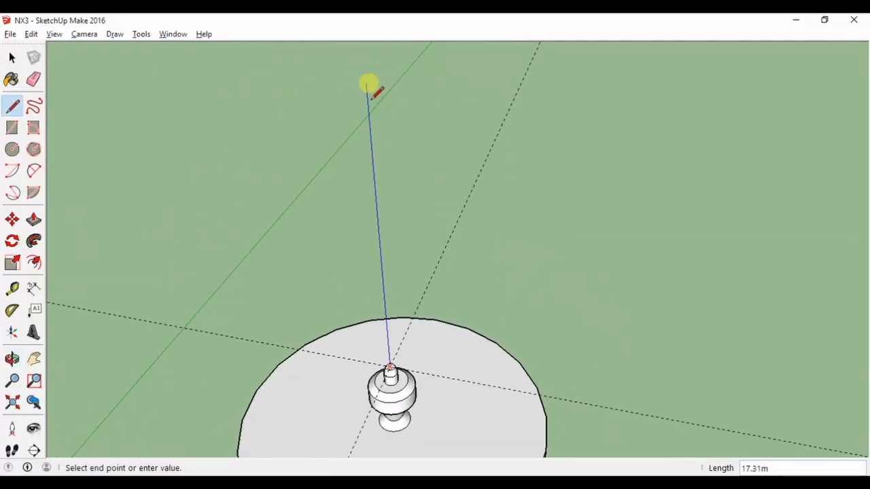
{"action": "left_click", "coordinate": [369, 83]}
{"action": "middle_click_drag", "start_coordinate": [369, 83], "coordinate": [350, 297]}
{"action": "left_click", "coordinate": [12, 58]}
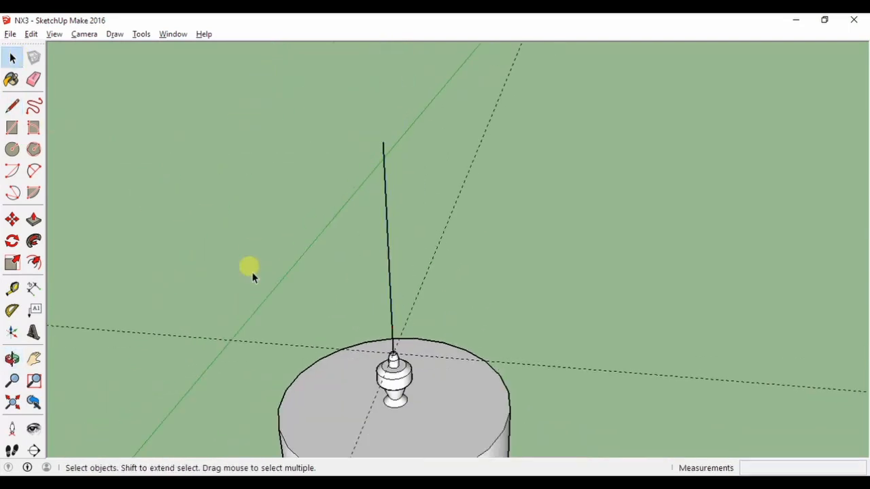
Select the whole finial without the vertical line and make it a group
{"action": "middle_click_drag", "start_coordinate": [464, 354], "coordinate": [491, 374]}
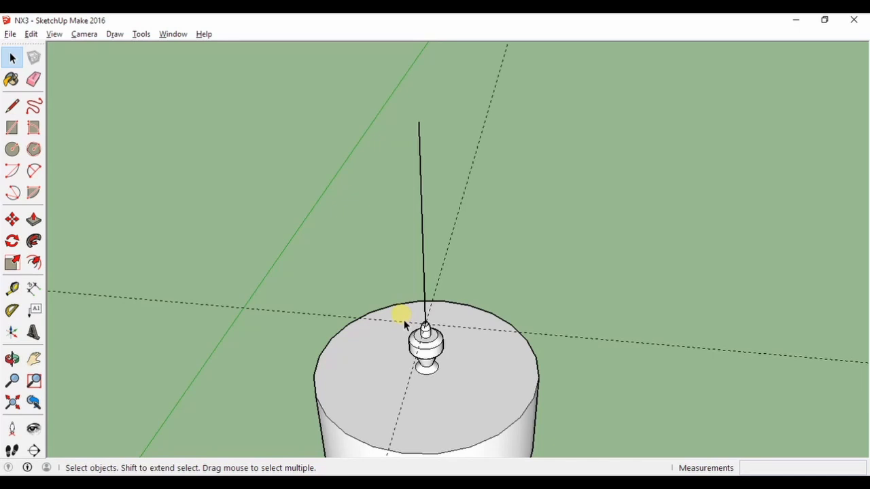
{"action": "left_click_drag", "start_coordinate": [465, 386], "coordinate": [464, 386]}
{"action": "scroll", "coordinate": [419, 348], "scroll_direction": "up", "scroll_amount": 5}
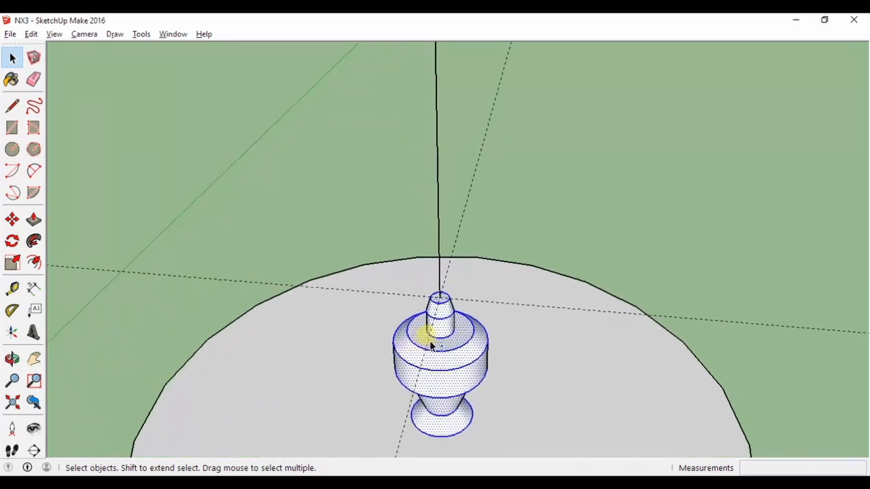
{"action": "middle_click_drag", "start_coordinate": [457, 382], "coordinate": [427, 346]}
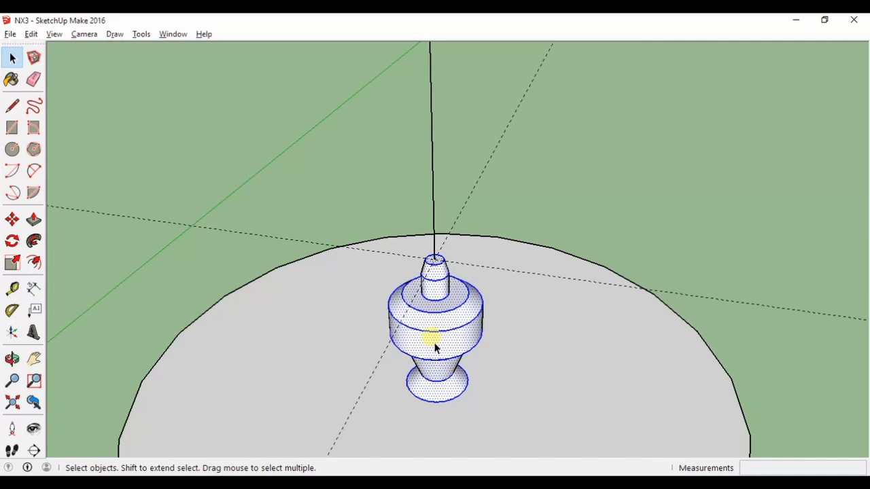
{"action": "right_click", "coordinate": [435, 347]}
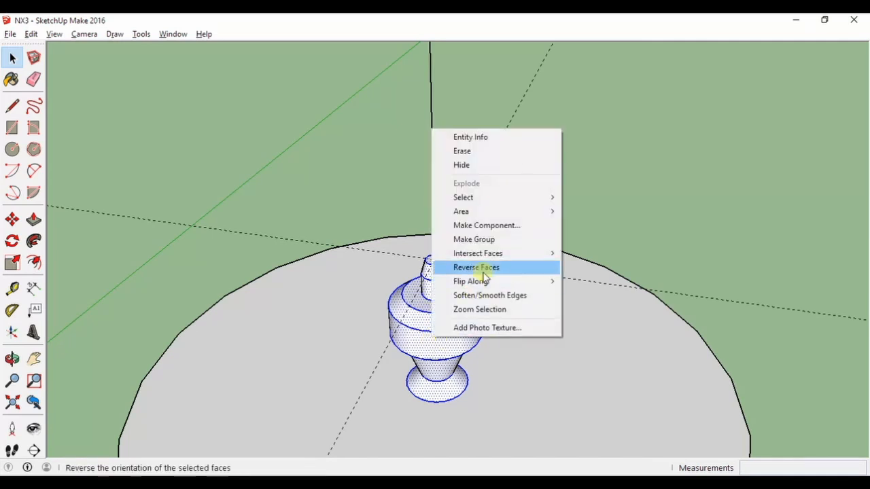
{"action": "left_click", "coordinate": [487, 240]}
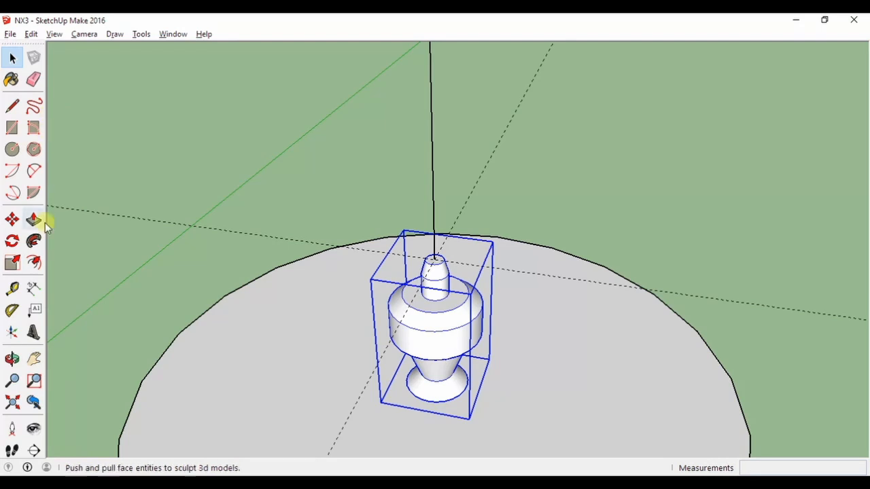
Copy the finial group straight up along the vertical line by about 16.47 m, using its top center as the base point
{"action": "left_click", "coordinate": [12, 219]}
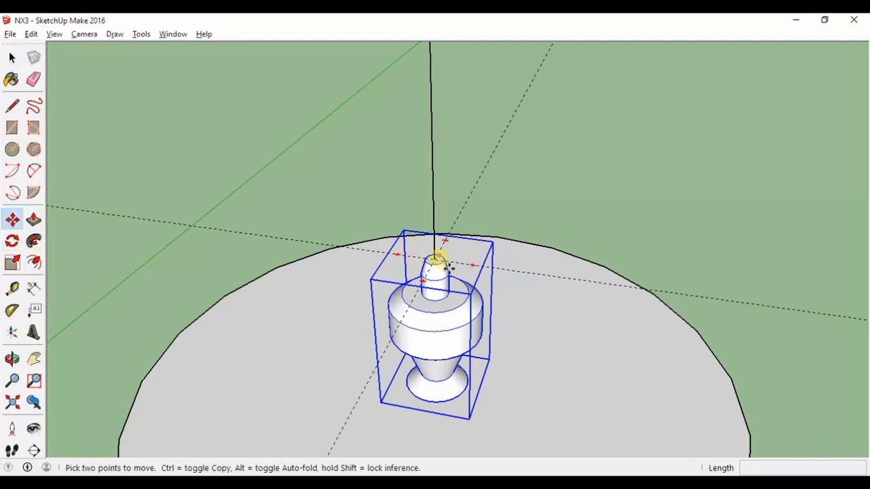
{"action": "left_click", "coordinate": [435, 261]}
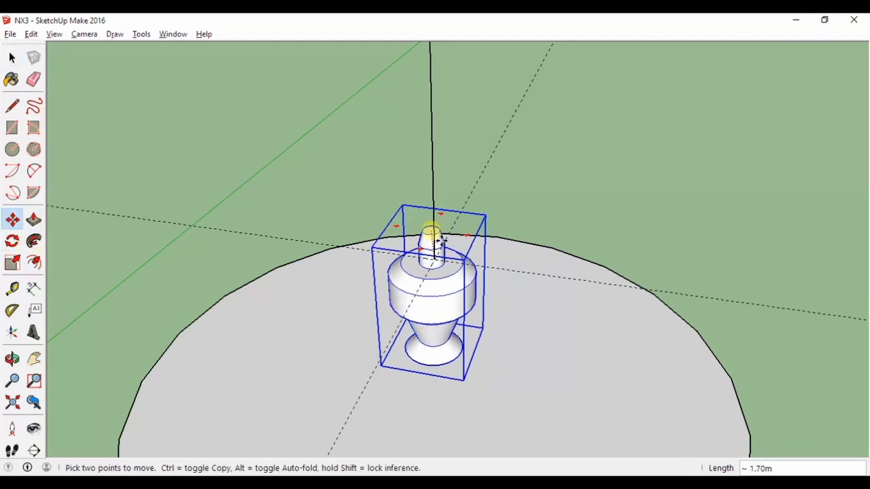
{"action": "key", "text": "ctrl"}
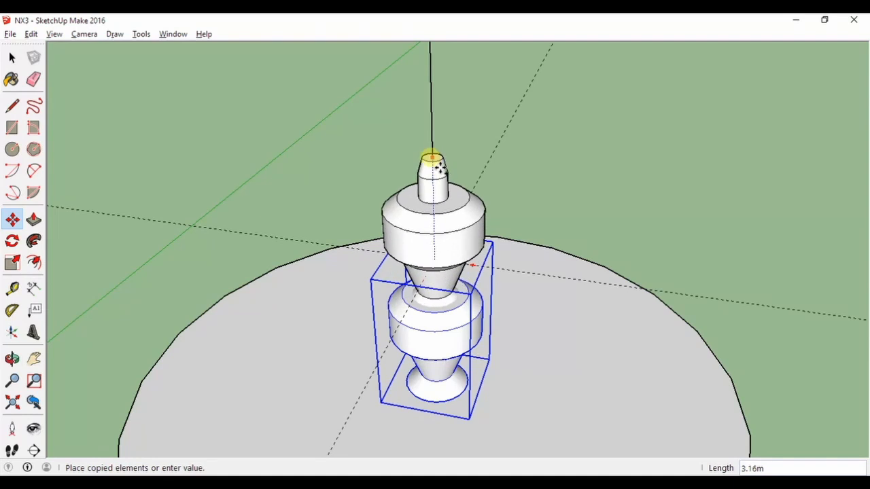
{"action": "scroll", "coordinate": [433, 159], "scroll_direction": "down", "scroll_amount": 5}
{"action": "middle_click_drag", "start_coordinate": [433, 160], "coordinate": [473, 335]}
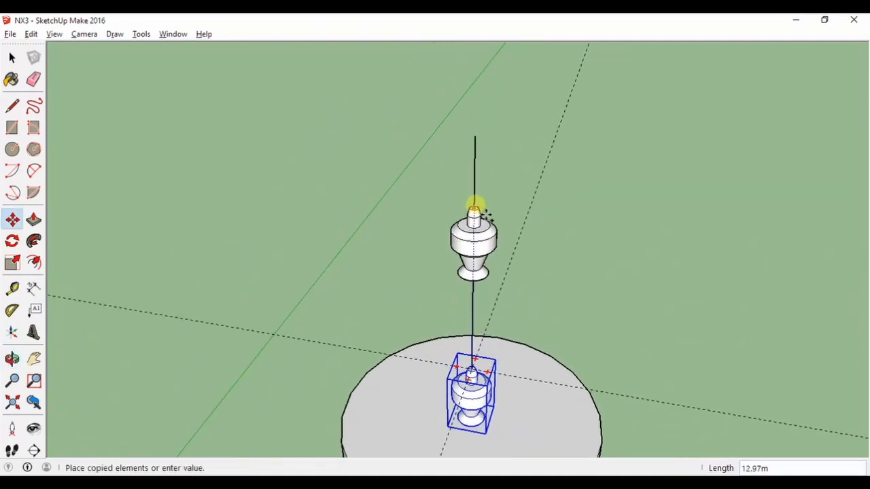
{"action": "left_click", "coordinate": [476, 161]}
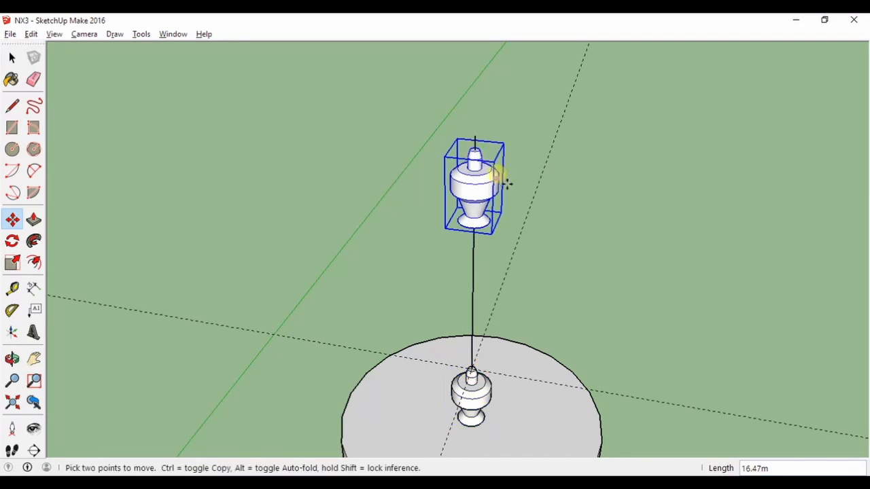
Flip the upper finial copy along the group's blue axis
{"action": "scroll", "coordinate": [498, 181], "scroll_direction": "up", "scroll_amount": 2}
{"action": "scroll", "coordinate": [495, 185], "scroll_direction": "up", "scroll_amount": 3}
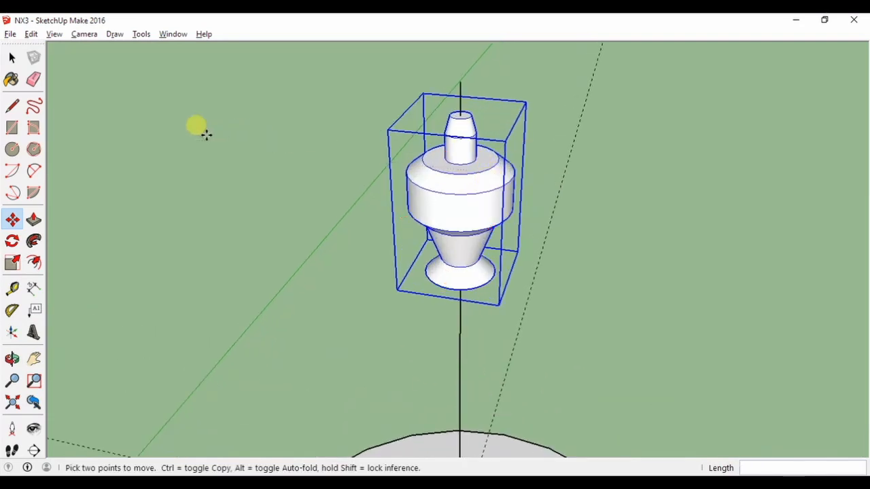
{"action": "left_click", "coordinate": [12, 57]}
{"action": "left_click", "coordinate": [548, 203]}
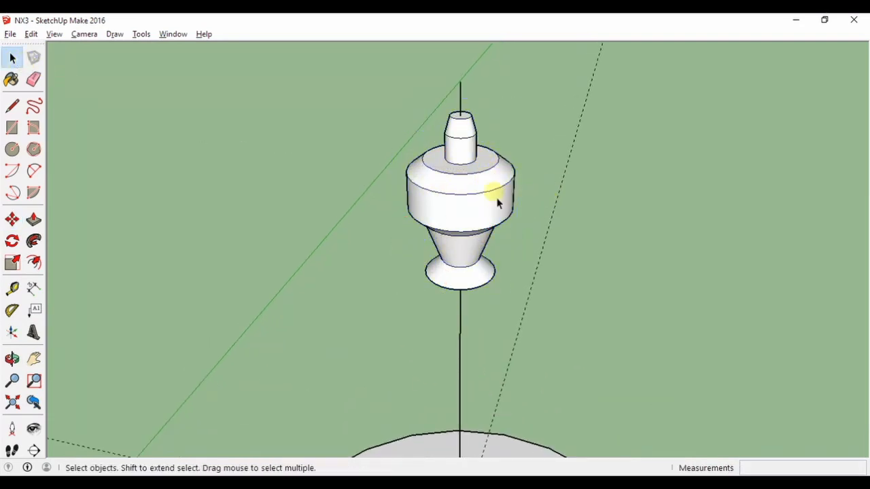
{"action": "right_click", "coordinate": [494, 196]}
{"action": "mouse_move", "coordinate": [571, 361]}
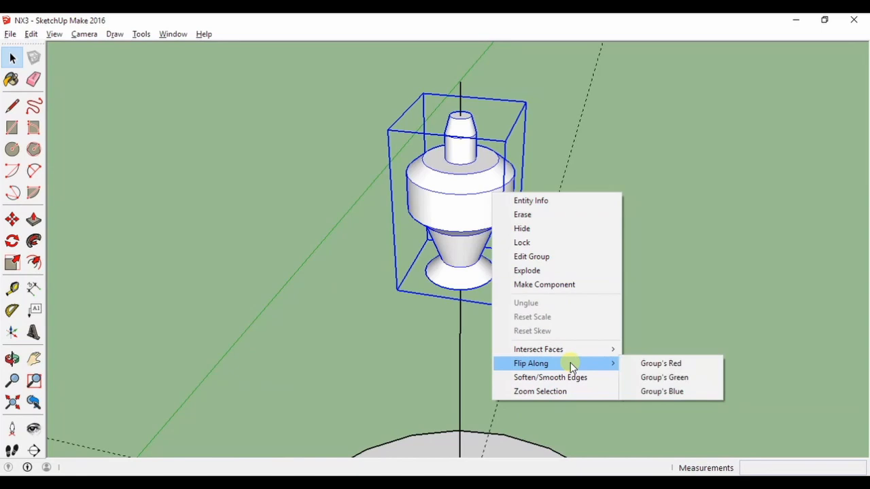
{"action": "left_click", "coordinate": [654, 391]}
Move the flipped finial 5.52 m along the vertical line, from its tip's center to the line's upper end
{"action": "middle_click_drag", "start_coordinate": [501, 258], "coordinate": [479, 225]}
{"action": "left_click", "coordinate": [12, 219]}
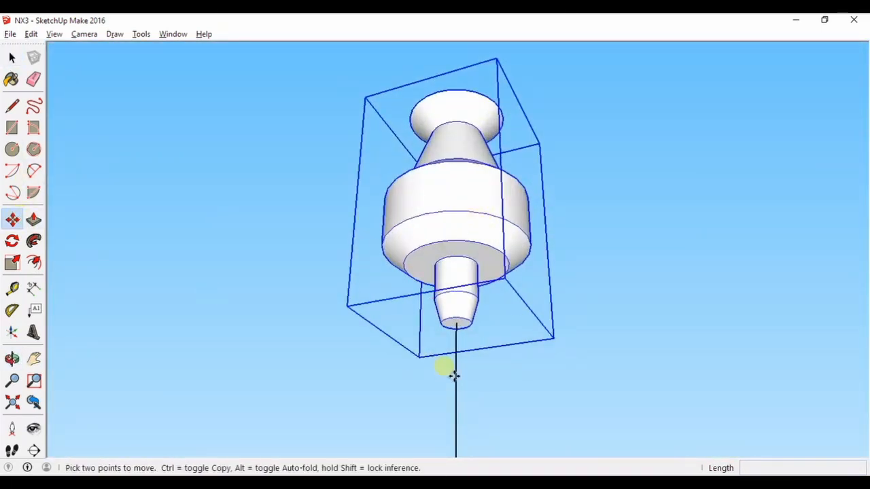
{"action": "scroll", "coordinate": [469, 341], "scroll_direction": "up", "scroll_amount": 3}
{"action": "scroll", "coordinate": [469, 341], "scroll_direction": "up", "scroll_amount": 1}
{"action": "left_click", "coordinate": [457, 313]}
{"action": "middle_click_drag", "start_coordinate": [449, 151], "coordinate": [515, 388], "text": "shift"}
{"action": "scroll", "coordinate": [513, 245], "scroll_direction": "down", "scroll_amount": 4}
{"action": "scroll", "coordinate": [513, 204], "scroll_direction": "down", "scroll_amount": 2}
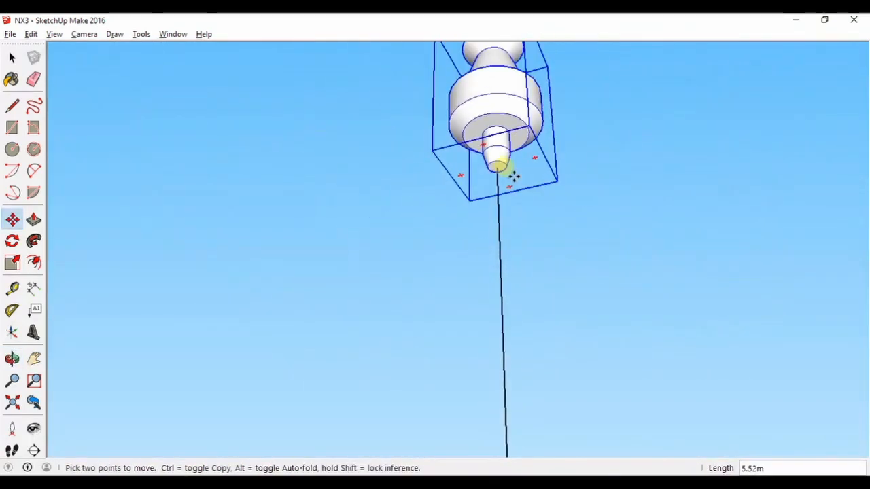
{"action": "left_click", "coordinate": [509, 178]}
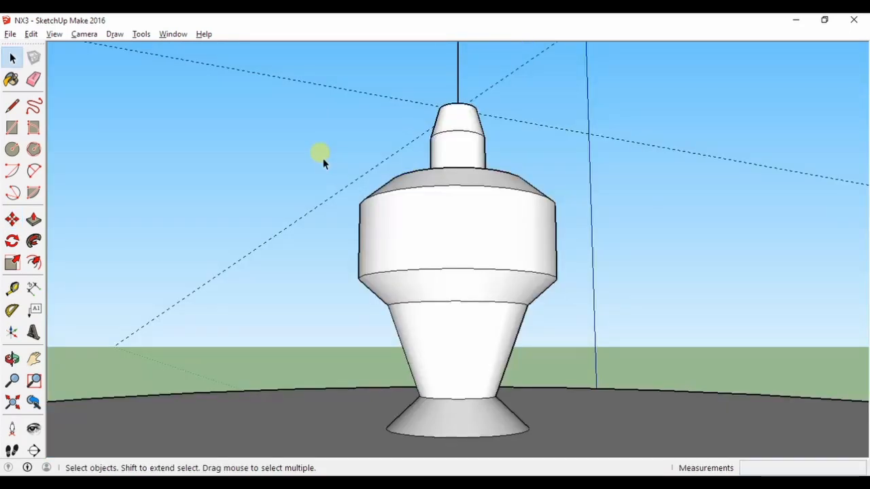
Examine the lower finial's top and wide body from several angles
{"action": "key", "text": "o"}
{"action": "left_click_drag", "start_coordinate": [326, 159], "coordinate": [216, 250]}
{"action": "key", "text": "space"}
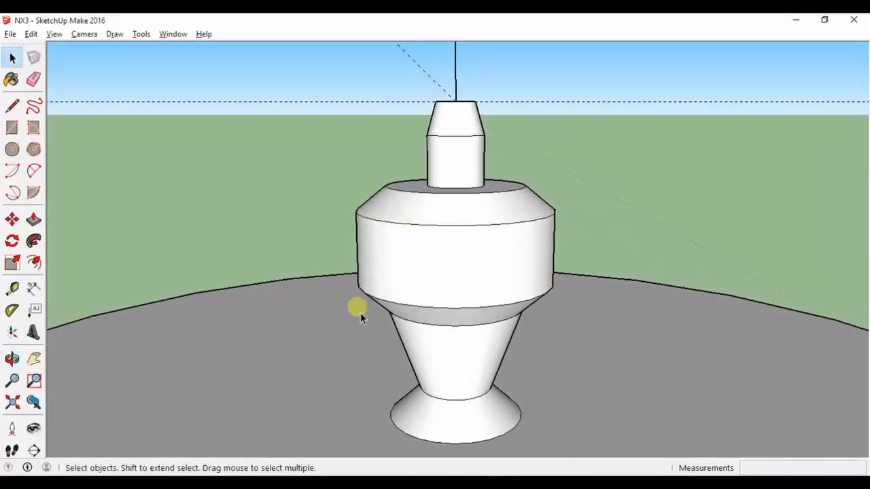
{"action": "key", "text": "o"}
{"action": "left_click_drag", "start_coordinate": [506, 220], "coordinate": [617, 273]}
{"action": "key", "text": "space"}
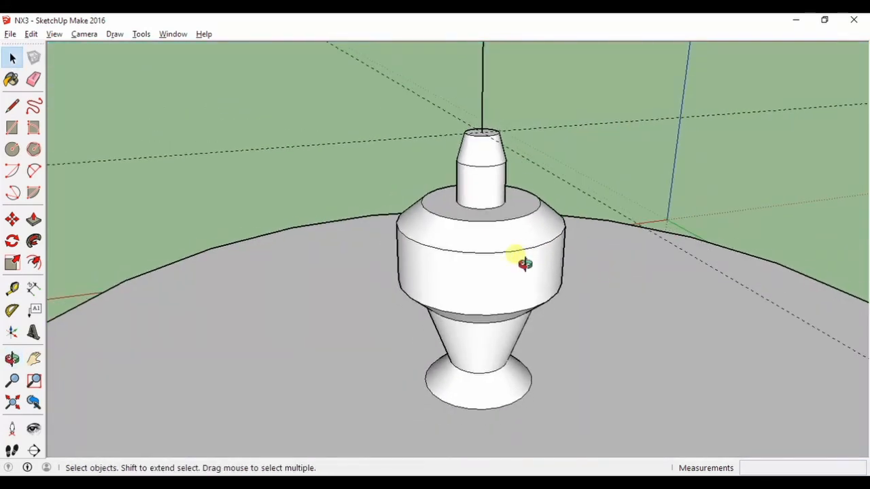
{"action": "middle_click_drag", "start_coordinate": [520, 260], "coordinate": [507, 300]}
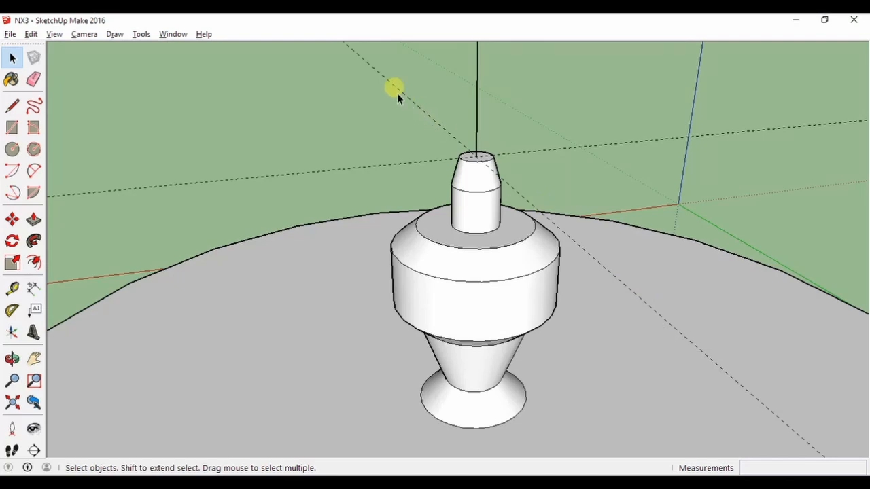
{"action": "left_click", "coordinate": [12, 241]}
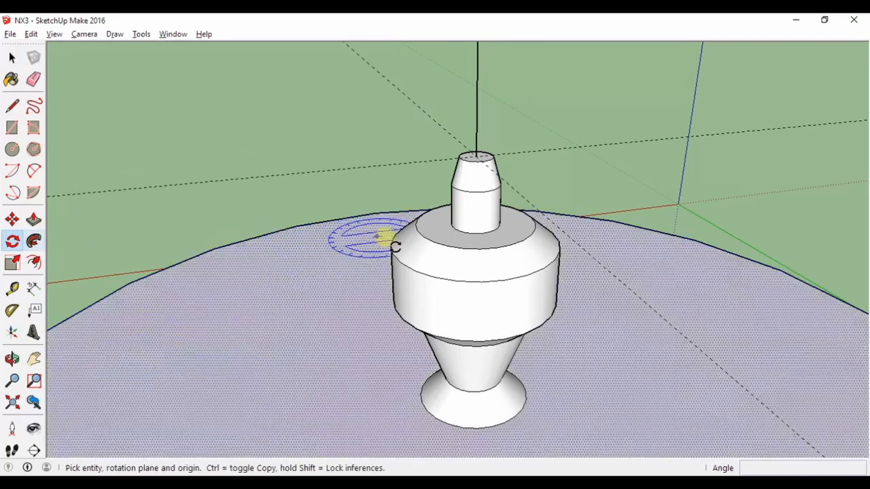
{"action": "scroll", "coordinate": [459, 238], "scroll_direction": "up", "scroll_amount": 3}
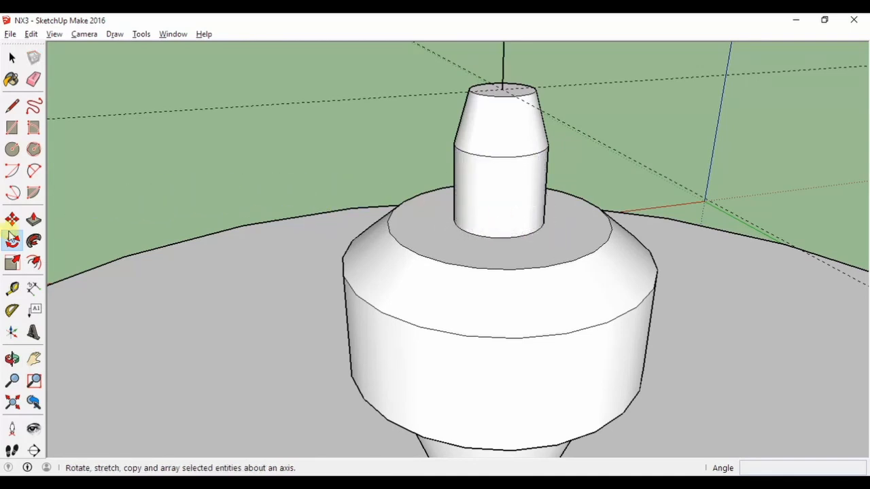
Draw three vertical lines from the crossing guide lines down to the upper rim of the lower finial's wide body
{"action": "left_click", "coordinate": [11, 106]}
{"action": "scroll", "coordinate": [460, 249], "scroll_direction": "down", "scroll_amount": 4}
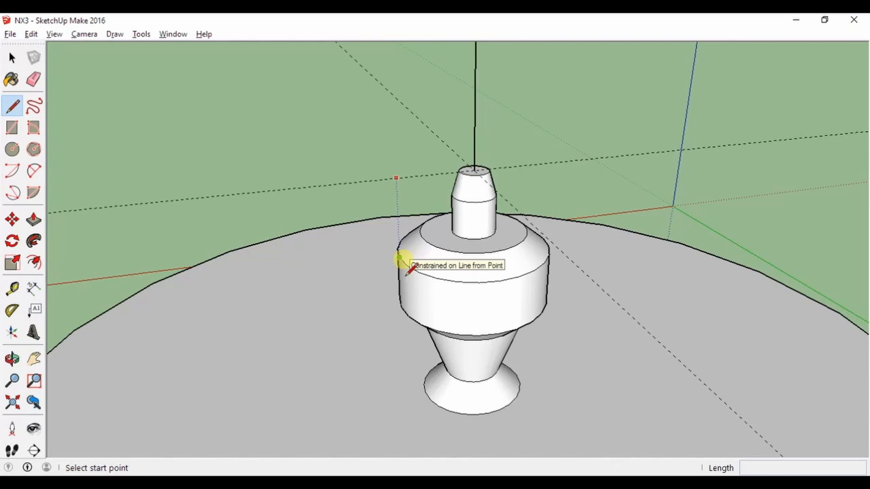
{"action": "left_click", "coordinate": [406, 268]}
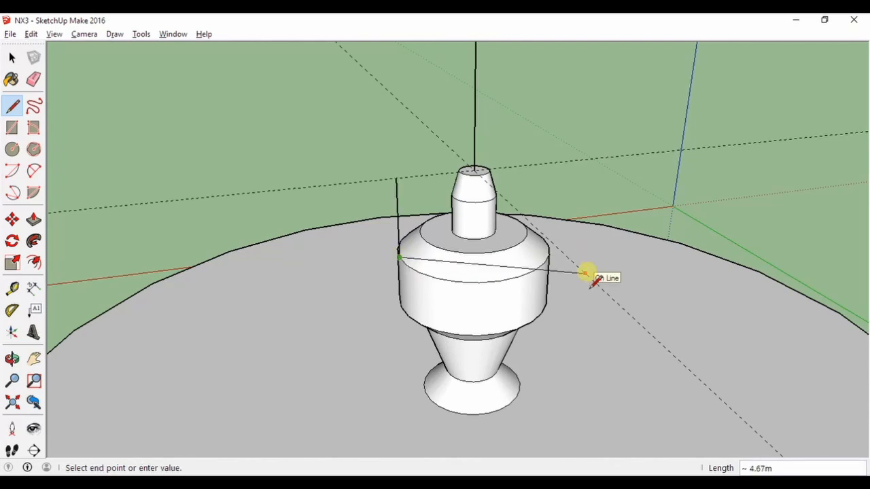
{"action": "key", "text": "Escape"}
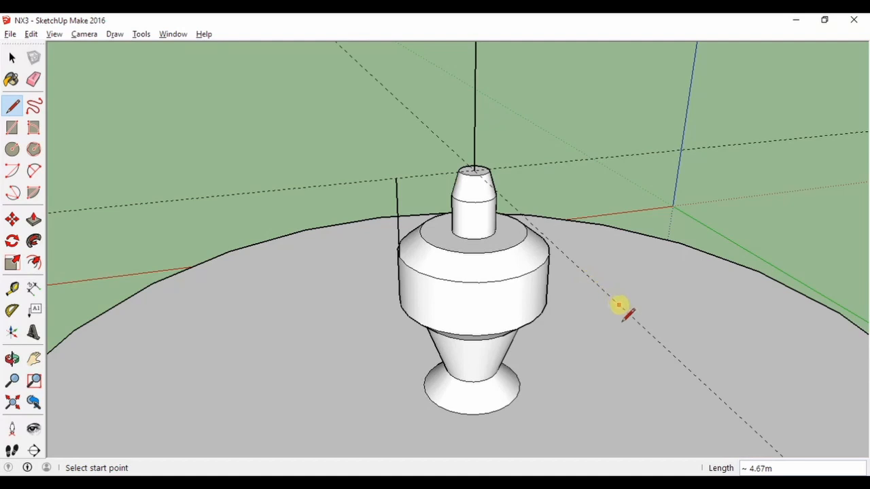
{"action": "left_click", "coordinate": [499, 279]}
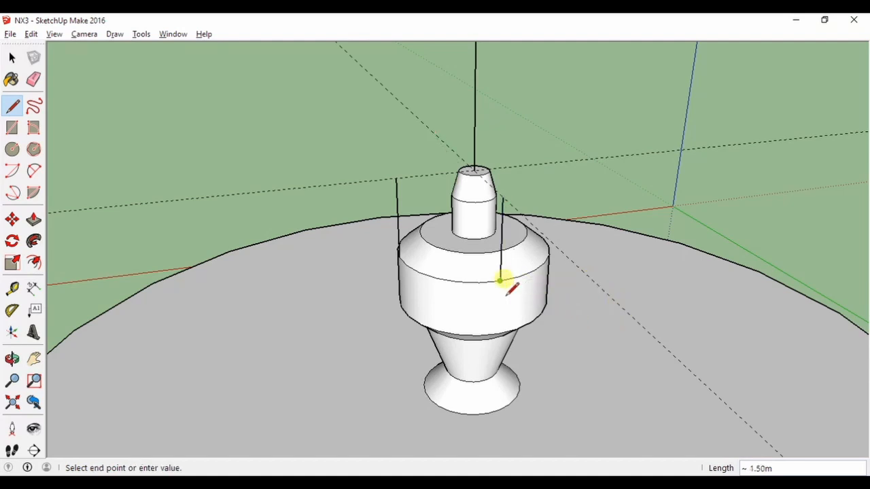
{"action": "middle_click_drag", "start_coordinate": [500, 280], "coordinate": [347, 292]}
{"action": "key", "text": "Escape"}
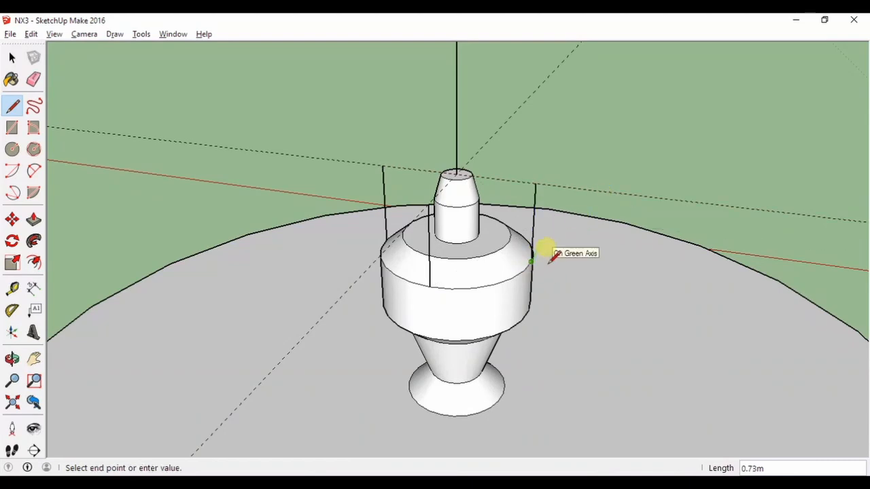
{"action": "middle_click_drag", "start_coordinate": [385, 314], "coordinate": [604, 310]}
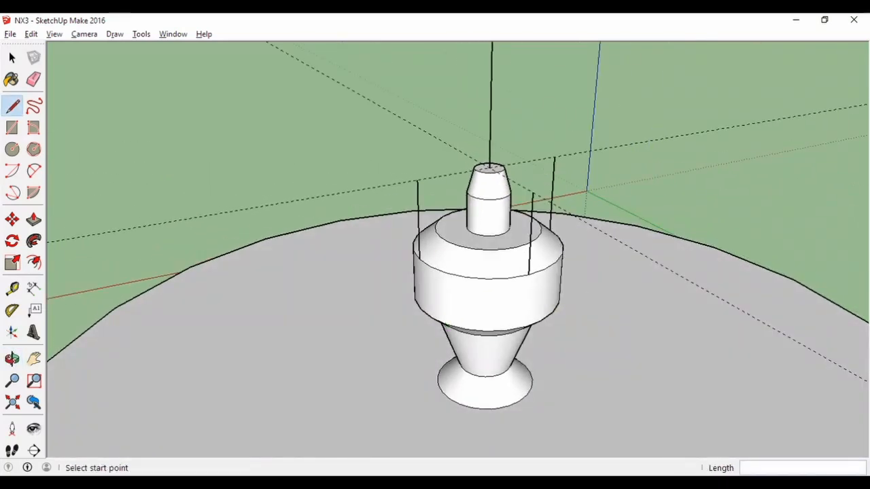
{"action": "left_click", "coordinate": [12, 58]}
Draw a rectangle about 2.81 m by 1.04 m across the lower finial's wide body, starting at its upper rim
{"action": "middle_click_drag", "start_coordinate": [641, 151], "coordinate": [635, 208]}
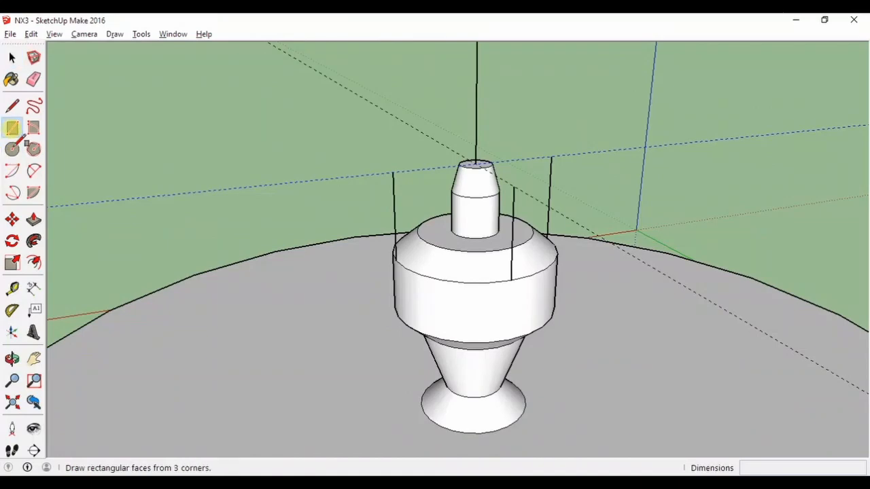
{"action": "left_click", "coordinate": [399, 267]}
{"action": "middle_click_drag", "start_coordinate": [448, 285], "coordinate": [528, 311]}
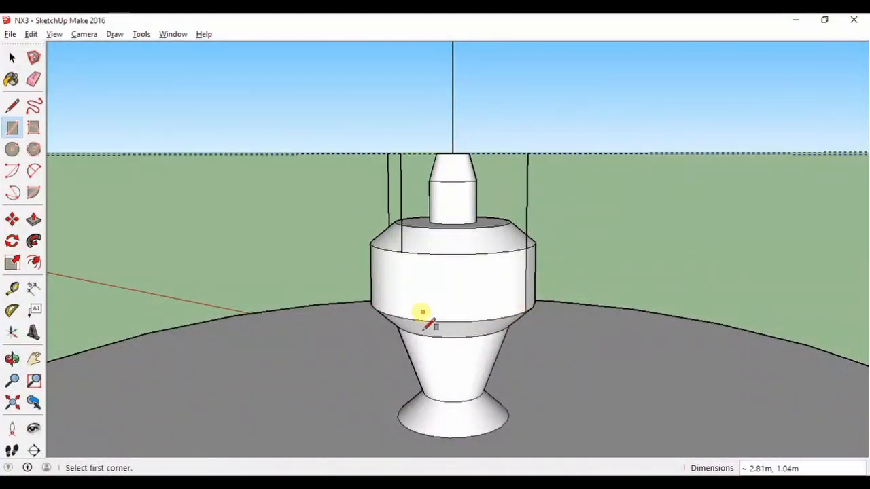
{"action": "middle_click_drag", "start_coordinate": [422, 312], "coordinate": [412, 277]}
Erase the curved front face of the lower finial's wide body between the vertical lines
{"action": "left_click", "coordinate": [12, 59]}
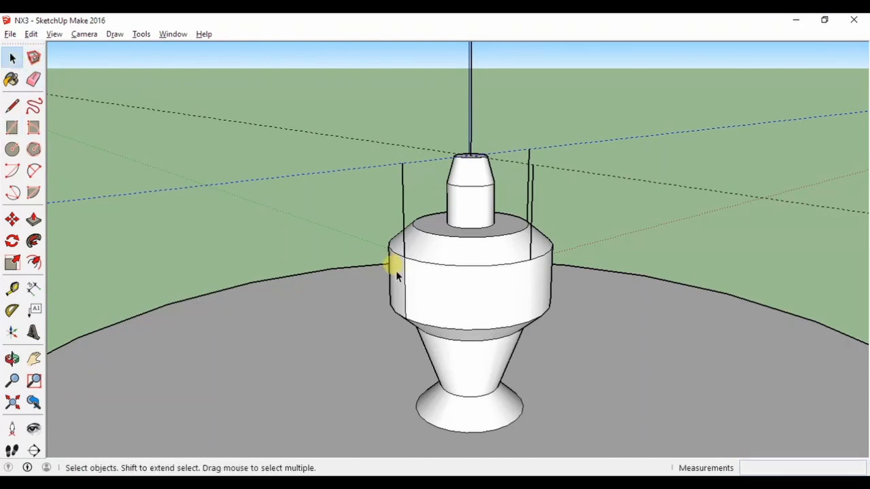
{"action": "left_click", "coordinate": [454, 298]}
{"action": "right_click", "coordinate": [453, 294]}
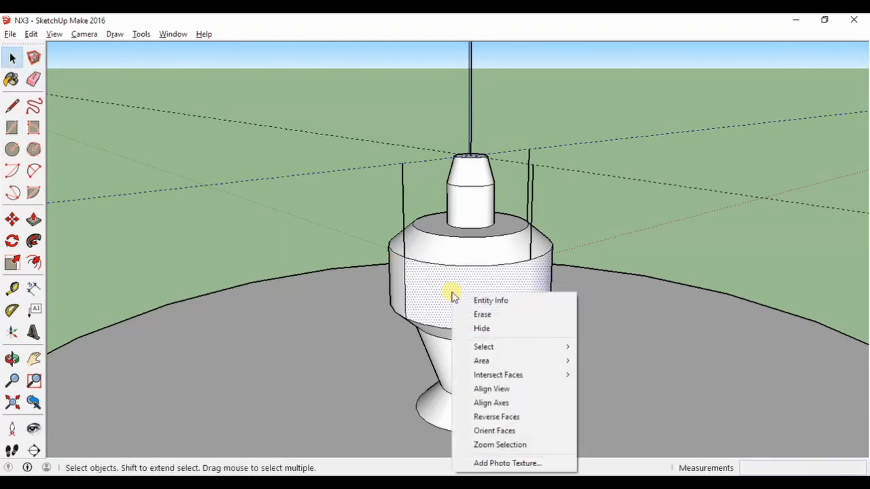
{"action": "left_click", "coordinate": [496, 315]}
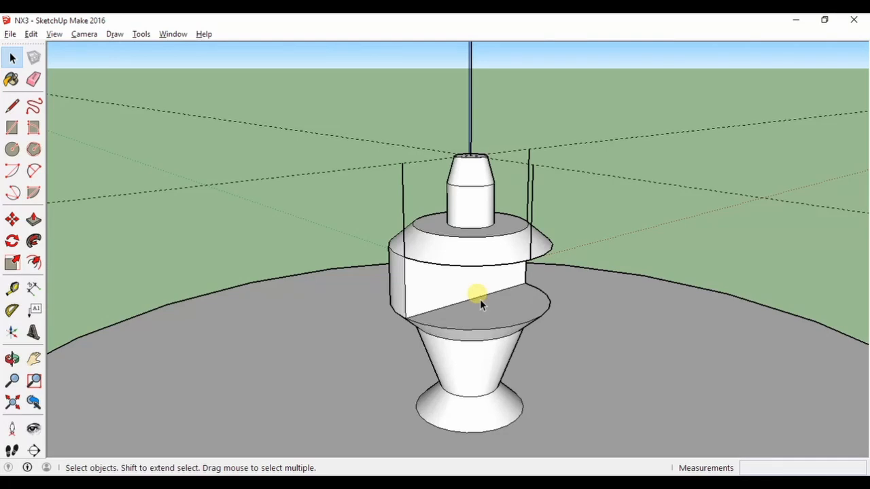
Draw two upright rectangles in the wide body's opening, from its upper rim to its lower rim, meeting at the front vertical line
{"action": "middle_click_drag", "start_coordinate": [480, 300], "coordinate": [435, 306]}
{"action": "scroll", "coordinate": [482, 253], "scroll_direction": "up", "scroll_amount": 3}
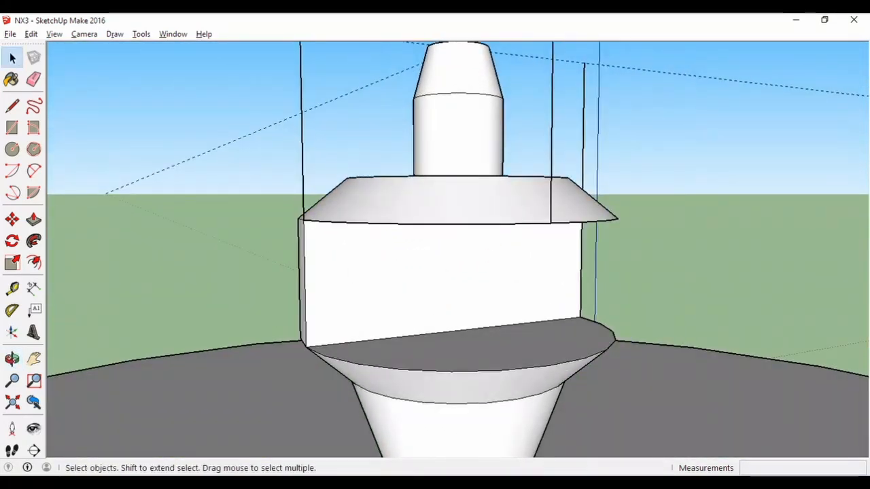
{"action": "left_click", "coordinate": [12, 129]}
{"action": "middle_click_drag", "start_coordinate": [259, 224], "coordinate": [320, 199]}
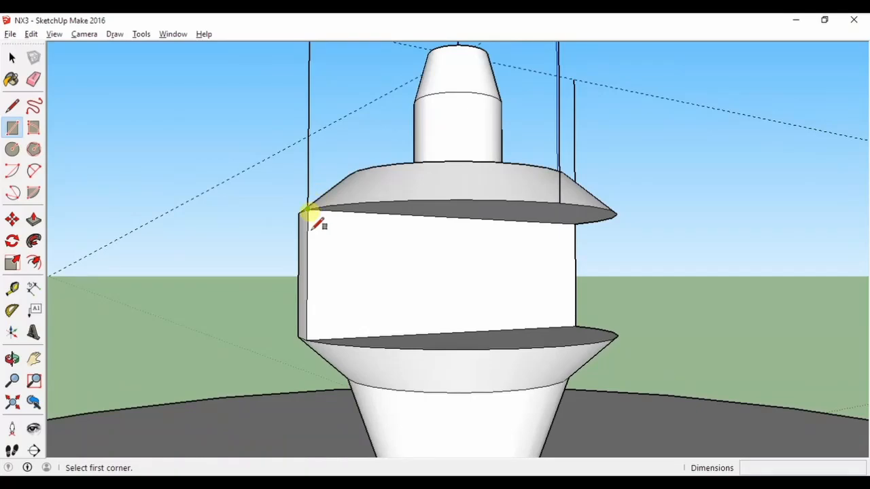
{"action": "left_click", "coordinate": [312, 228]}
{"action": "middle_click_drag", "start_coordinate": [451, 262], "coordinate": [436, 357]}
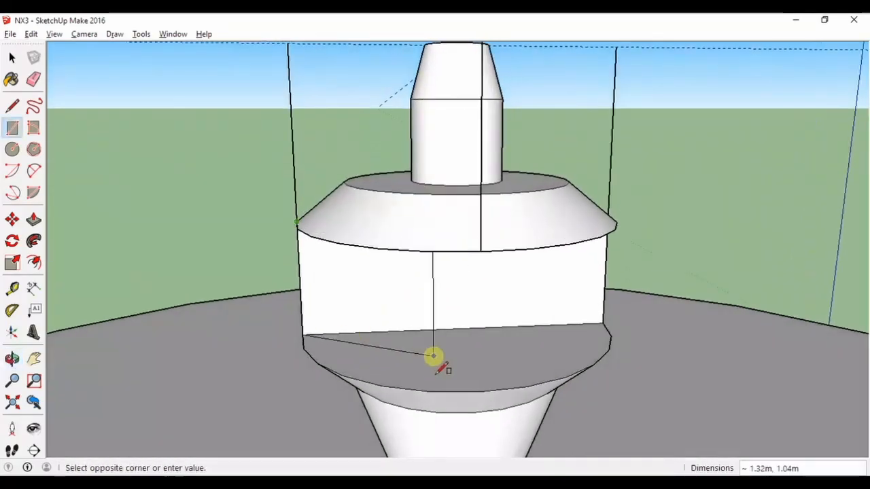
{"action": "left_click", "coordinate": [480, 390]}
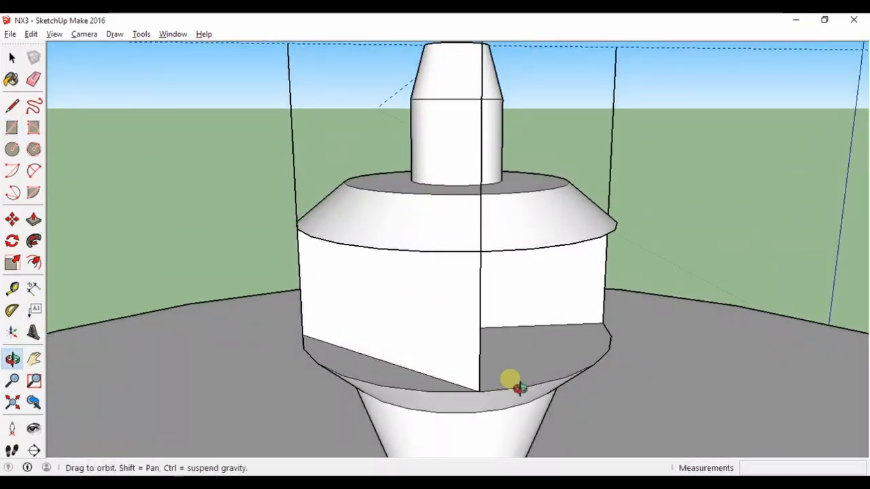
{"action": "middle_click_drag", "start_coordinate": [511, 380], "coordinate": [309, 338]}
{"action": "left_click", "coordinate": [351, 232]}
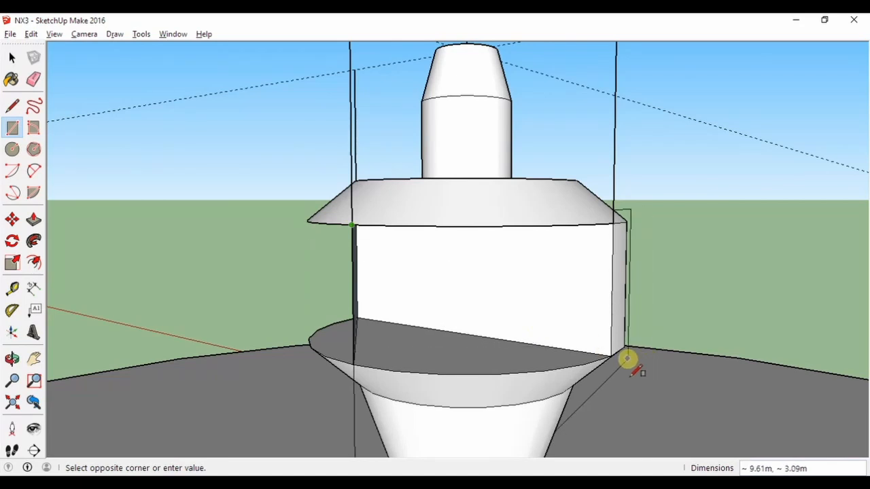
{"action": "left_click", "coordinate": [608, 357]}
{"action": "middle_click_drag", "start_coordinate": [607, 355], "coordinate": [476, 382]}
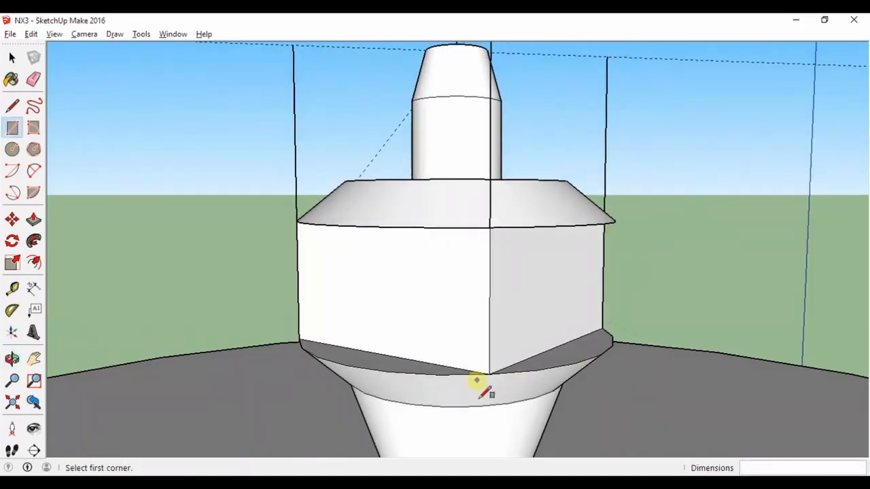
Paint the two new rectangular faces on the finial's wide body with Translucent Glass Blue from the Glass and Mirrors materials
{"action": "left_click", "coordinate": [12, 83]}
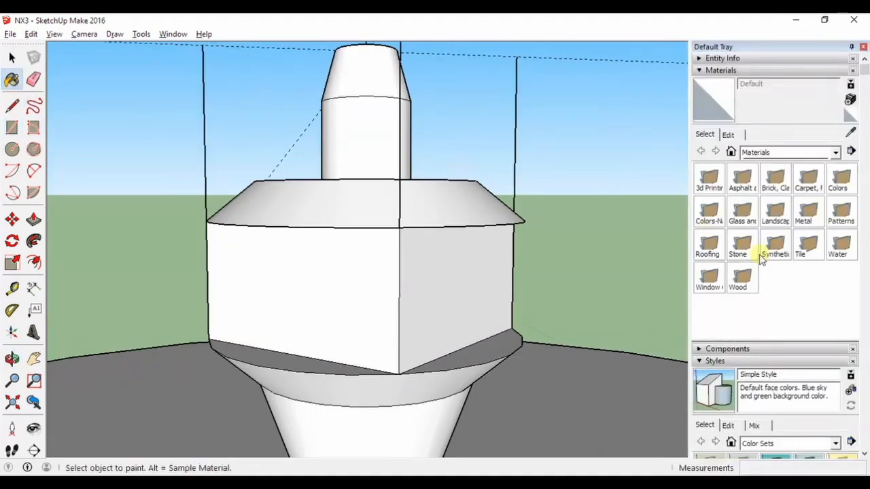
{"action": "left_click", "coordinate": [835, 153]}
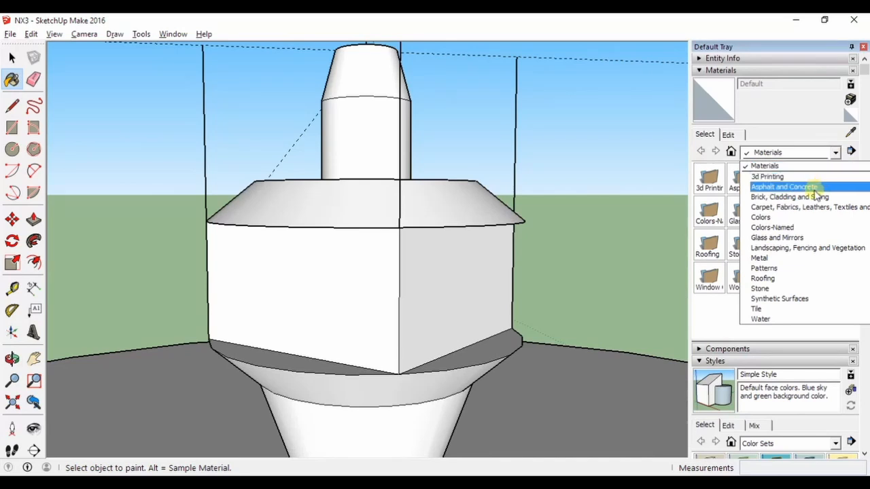
{"action": "left_click", "coordinate": [807, 237]}
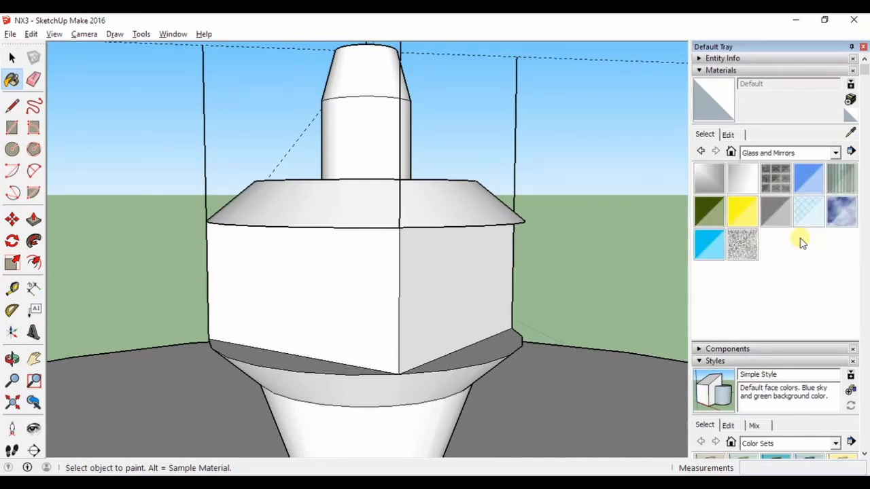
{"action": "left_click", "coordinate": [818, 186]}
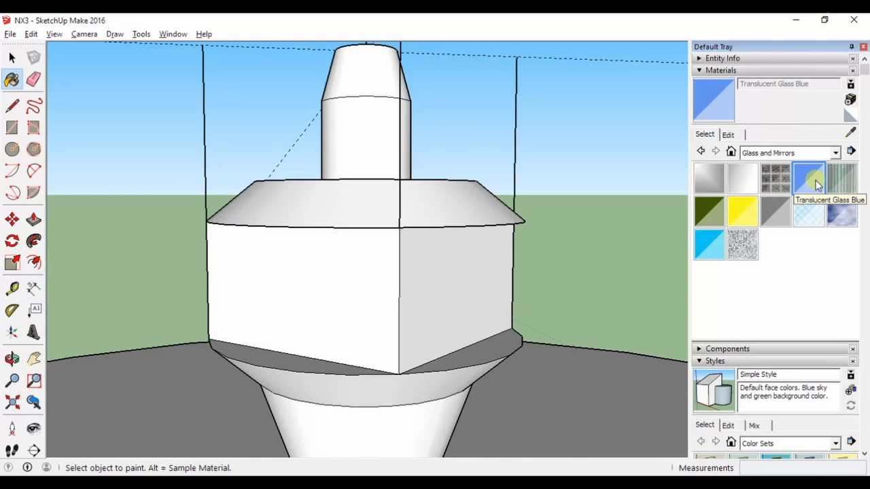
{"action": "left_click", "coordinate": [348, 312]}
{"action": "left_click", "coordinate": [451, 274]}
{"action": "mouse_move", "coordinate": [357, 344]}
{"action": "middle_mouse_down"}
{"action": "mouse_move", "coordinate": [569, 297]}
{"action": "mouse_move", "coordinate": [466, 398]}
{"action": "middle_mouse_up"}
{"action": "scroll", "coordinate": [431, 374], "scroll_direction": "down", "scroll_amount": 3}
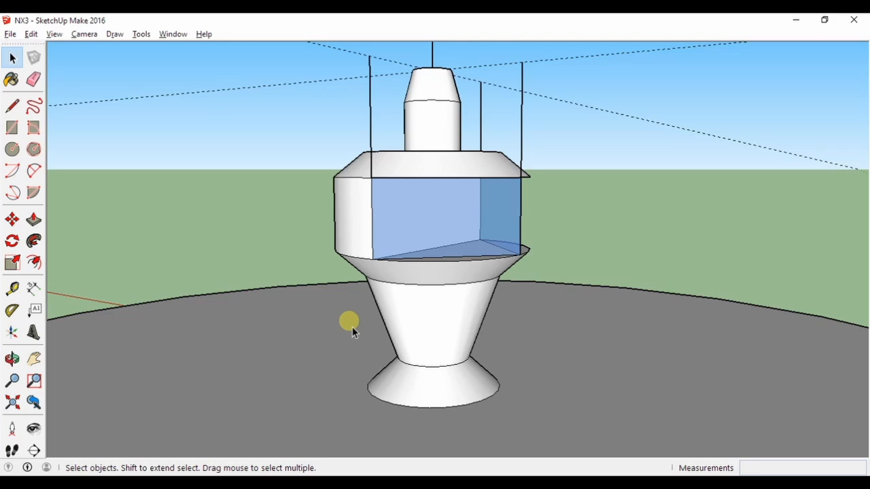
Switch on the X-ray face style to see through the cylindrical base
{"action": "scroll", "coordinate": [353, 327], "scroll_direction": "down", "scroll_amount": 5}
{"action": "mouse_move", "coordinate": [320, 351]}
{"action": "middle_mouse_down"}
{"action": "mouse_move", "coordinate": [424, 266]}
{"action": "mouse_move", "coordinate": [536, 314]}
{"action": "mouse_move", "coordinate": [670, 330]}
{"action": "mouse_move", "coordinate": [543, 370]}
{"action": "mouse_move", "coordinate": [689, 369]}
{"action": "mouse_move", "coordinate": [317, 379]}
{"action": "mouse_move", "coordinate": [632, 348]}
{"action": "mouse_move", "coordinate": [680, 327]}
{"action": "mouse_move", "coordinate": [631, 333]}
{"action": "mouse_move", "coordinate": [646, 293]}
{"action": "mouse_move", "coordinate": [658, 323]}
{"action": "middle_mouse_up"}
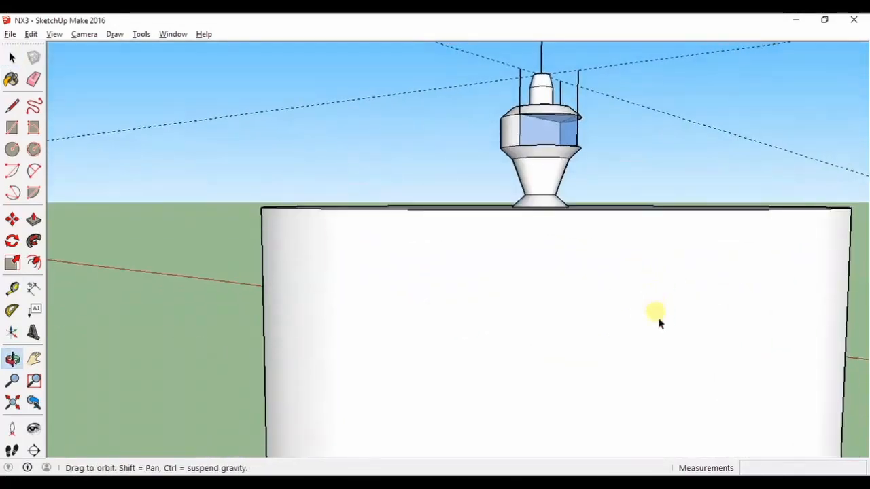
{"action": "scroll", "coordinate": [571, 375], "scroll_direction": "down", "scroll_amount": 3}
{"action": "middle_click_drag", "start_coordinate": [567, 377], "coordinate": [748, 334]}
{"action": "middle_click_drag", "start_coordinate": [643, 342], "coordinate": [632, 440]}
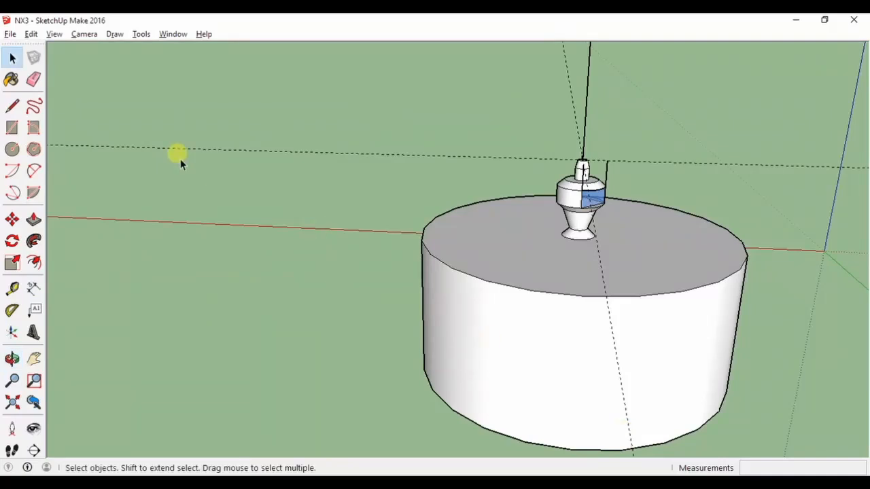
{"action": "left_click", "coordinate": [56, 34]}
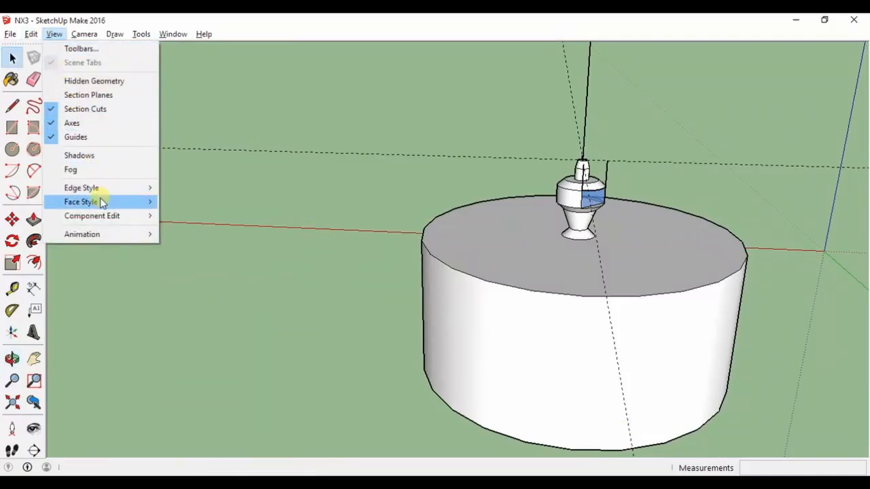
{"action": "mouse_move", "coordinate": [102, 202]}
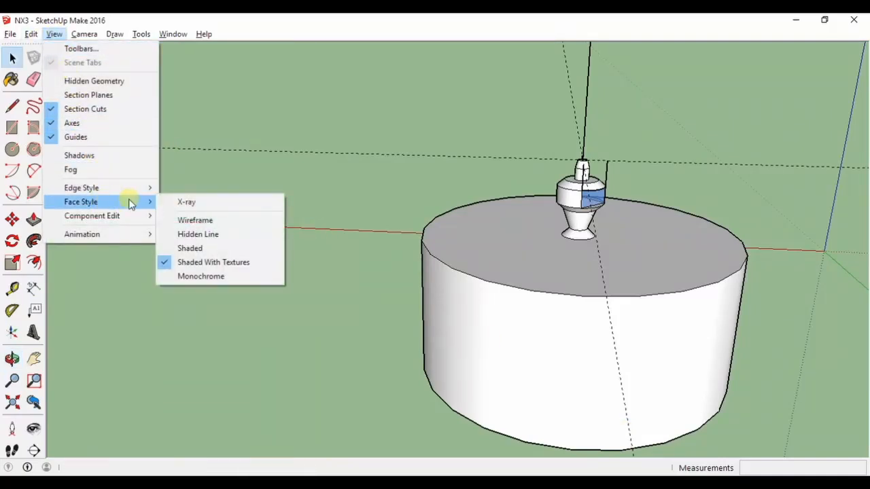
{"action": "left_click", "coordinate": [174, 203]}
{"action": "middle_click_drag", "start_coordinate": [385, 361], "coordinate": [578, 351]}
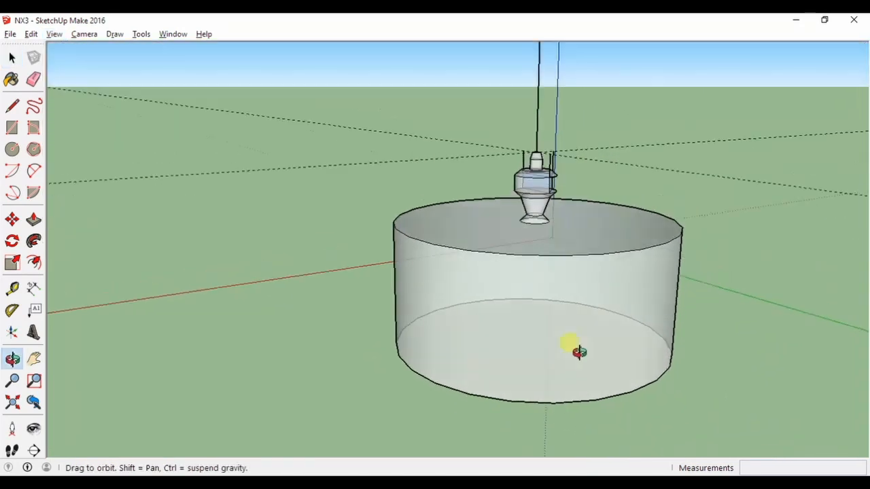
{"action": "left_click_drag", "start_coordinate": [578, 352], "coordinate": [463, 384]}
{"action": "key", "text": "space"}
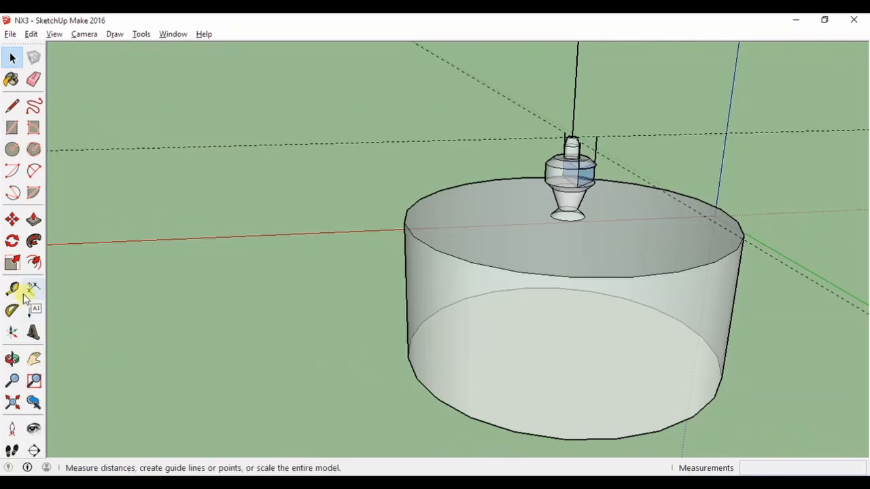
Create a vertical guide through the finial's center line down past the base and a horizontal guide crossing it beneath the cylinder
{"action": "middle_click_drag", "start_coordinate": [599, 306], "coordinate": [625, 317], "text": "shift"}
{"action": "scroll", "coordinate": [626, 316], "scroll_direction": "down", "scroll_amount": 1}
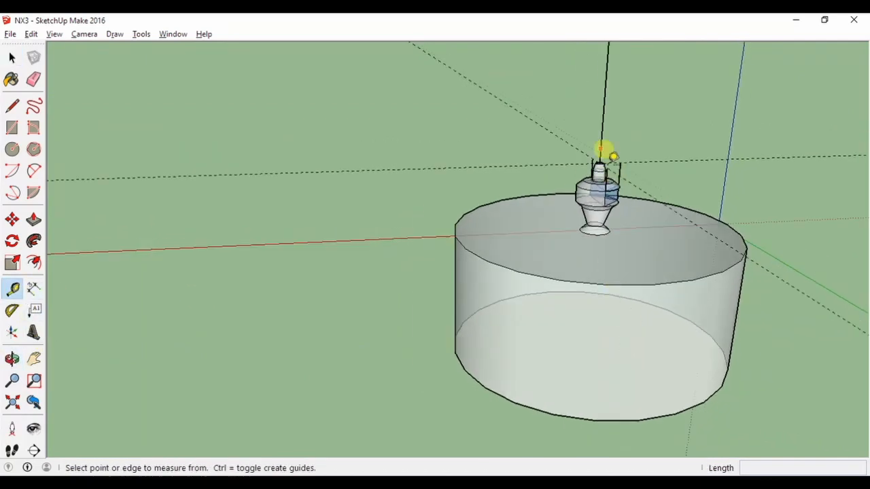
{"action": "left_click", "coordinate": [601, 135]}
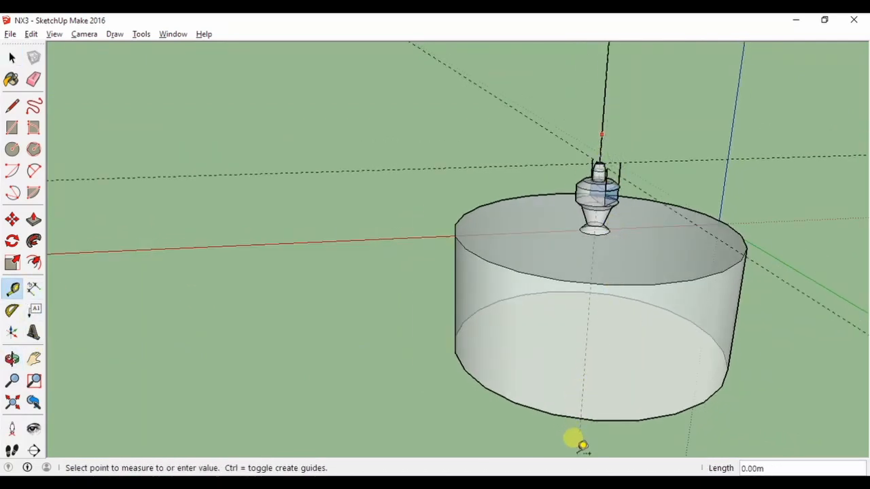
{"action": "middle_click_drag", "start_coordinate": [582, 445], "coordinate": [678, 361]}
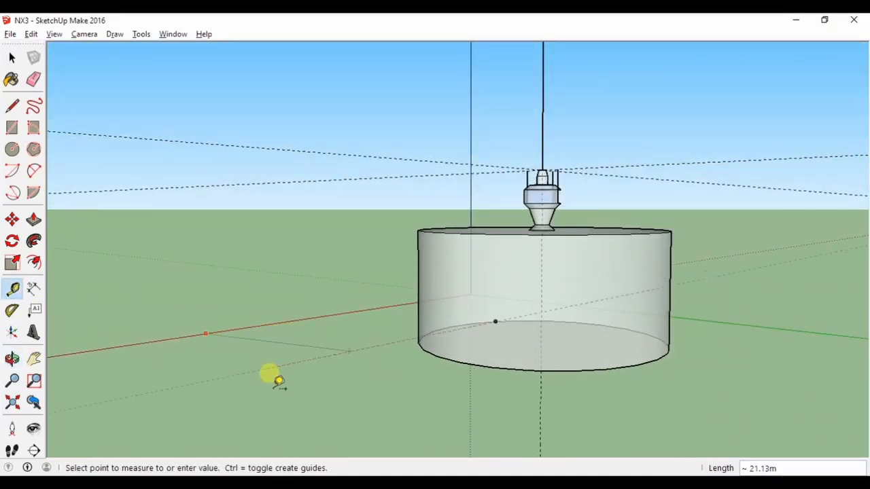
{"action": "middle_click_drag", "start_coordinate": [392, 419], "coordinate": [517, 378]}
{"action": "scroll", "coordinate": [538, 378], "scroll_direction": "up", "scroll_amount": 4}
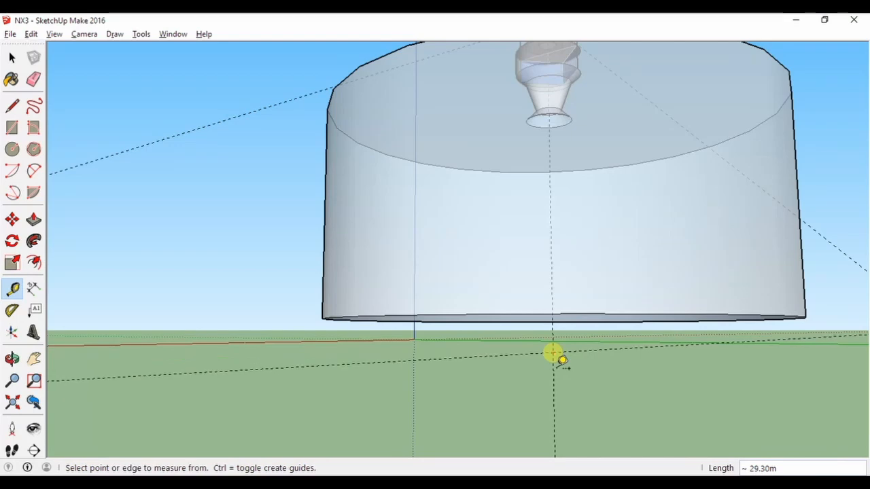
{"action": "middle_click_drag", "start_coordinate": [554, 354], "coordinate": [639, 385]}
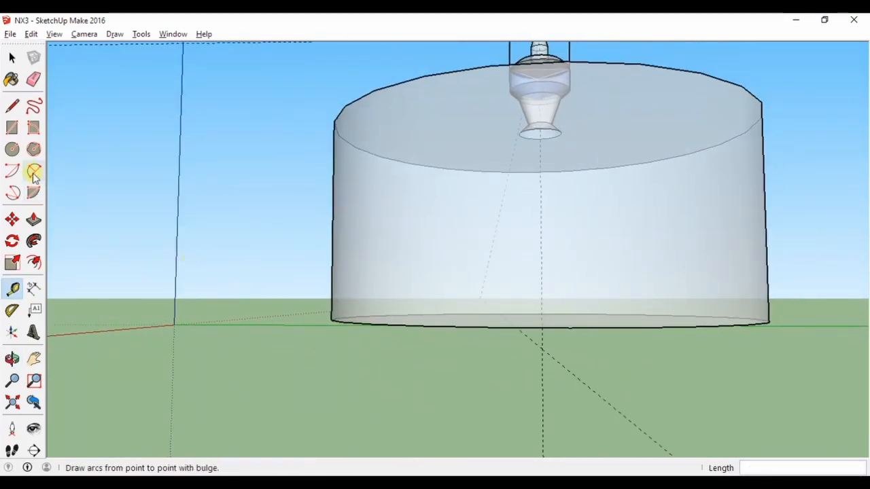
Draw a horizontal circle with a radius of about 13.40 m, centered where the guides cross beneath the cylindrical base
{"action": "left_click", "coordinate": [13, 150]}
{"action": "scroll", "coordinate": [523, 357], "scroll_direction": "up", "scroll_amount": 3}
{"action": "middle_click_drag", "start_coordinate": [578, 351], "coordinate": [560, 350]}
{"action": "left_click", "coordinate": [541, 427]}
{"action": "scroll", "coordinate": [544, 423], "scroll_direction": "down", "scroll_amount": 6}
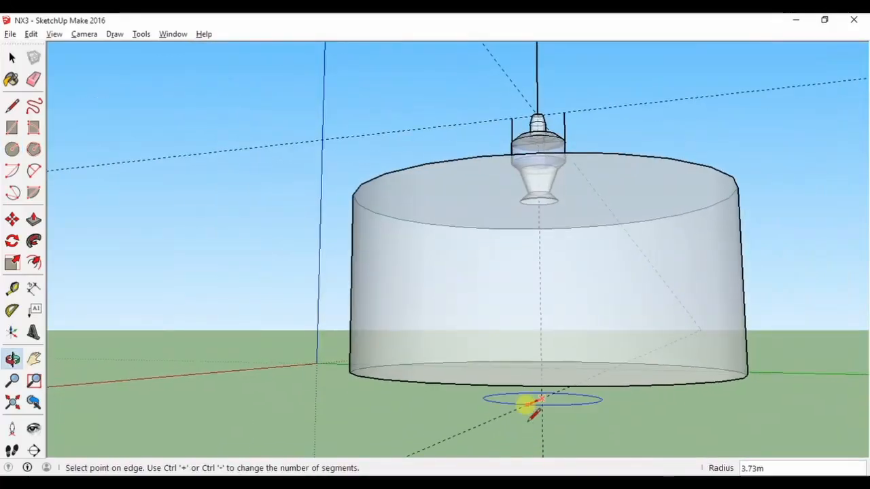
{"action": "middle_click_drag", "start_coordinate": [526, 406], "coordinate": [302, 443]}
{"action": "scroll", "coordinate": [293, 449], "scroll_direction": "down", "scroll_amount": 3}
{"action": "left_click", "coordinate": [263, 445]}
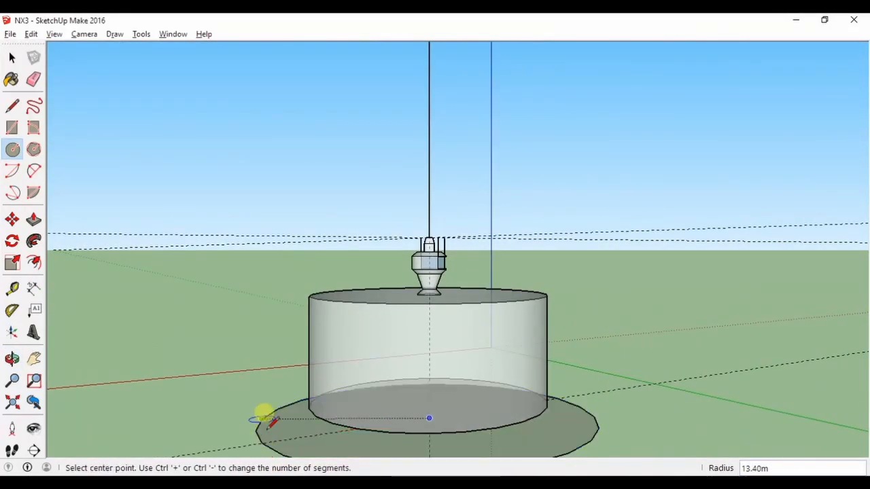
Push/Pull the large circle upward about 11.20 m, slightly above the cylindrical base's top
{"action": "middle_click_drag", "start_coordinate": [265, 416], "coordinate": [291, 381], "text": "shift"}
{"action": "left_click", "coordinate": [34, 220]}
{"action": "left_click", "coordinate": [357, 411]}
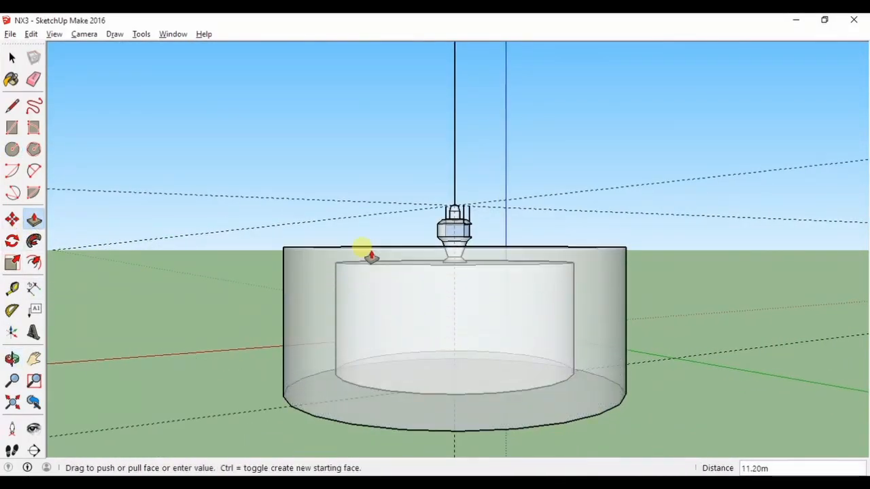
Erase the top face of the outer cylinder to leave it open above the base
{"action": "middle_click_drag", "start_coordinate": [367, 253], "coordinate": [297, 354]}
{"action": "left_click", "coordinate": [13, 58]}
{"action": "right_click", "coordinate": [320, 263]}
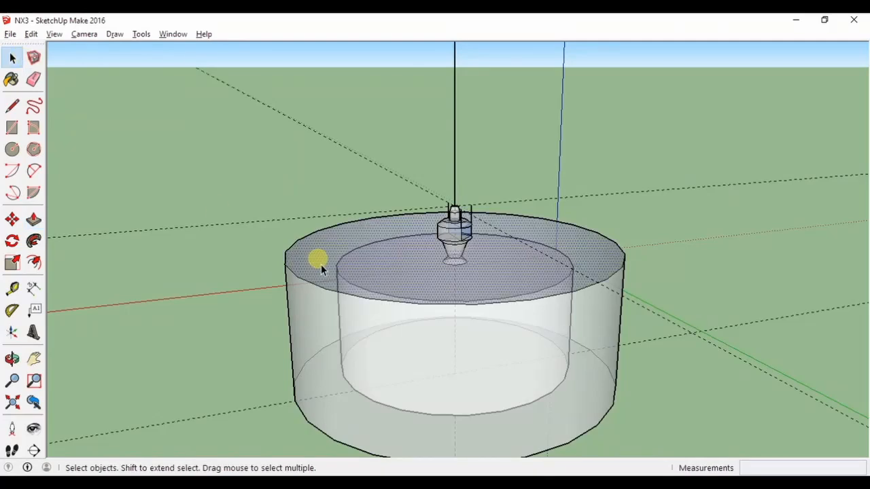
{"action": "left_click", "coordinate": [356, 284]}
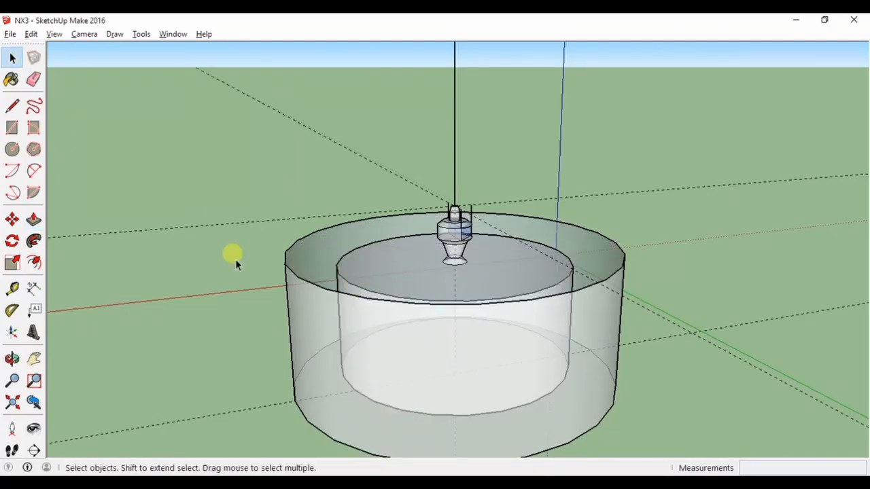
Switch off the X-ray face style
{"action": "scroll", "coordinate": [235, 261], "scroll_direction": "up", "scroll_amount": 1}
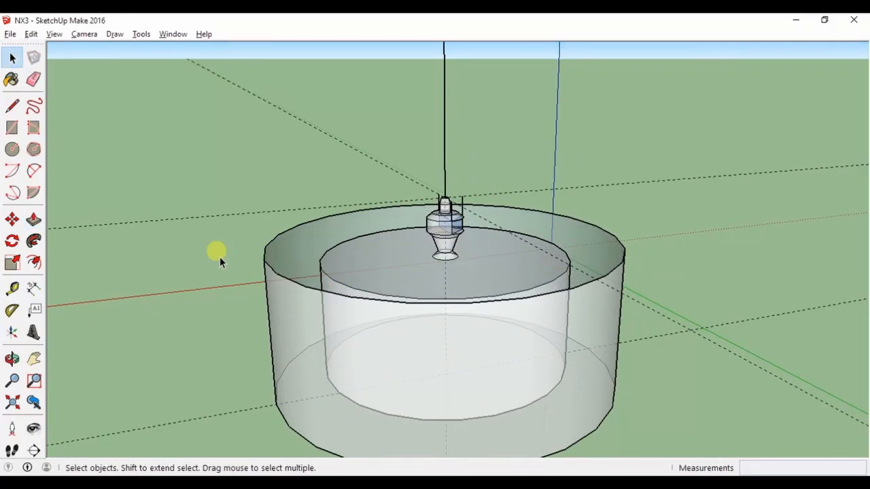
{"action": "left_click", "coordinate": [55, 36]}
{"action": "mouse_move", "coordinate": [119, 201]}
{"action": "left_click", "coordinate": [175, 206]}
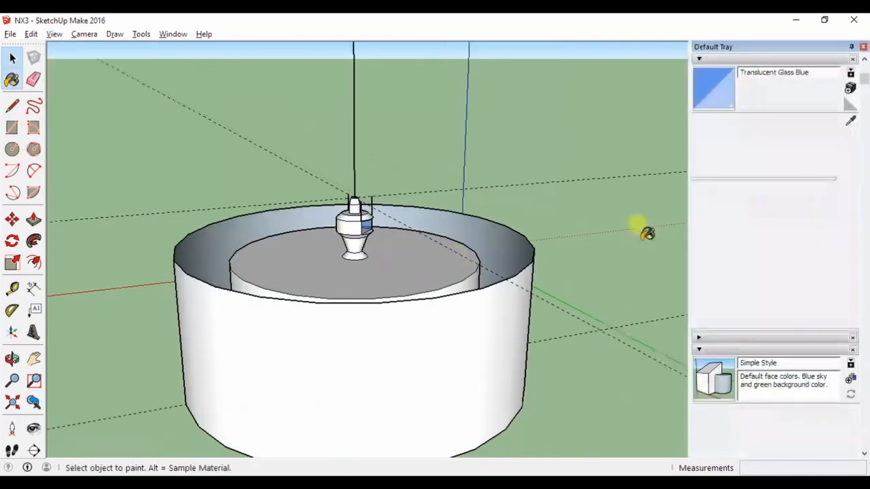
Paint the outer cylinder's wall with Translucent Glass Gray
{"action": "left_click", "coordinate": [775, 200]}
{"action": "left_click", "coordinate": [413, 345]}
{"action": "middle_click_drag", "start_coordinate": [413, 344], "coordinate": [472, 293]}
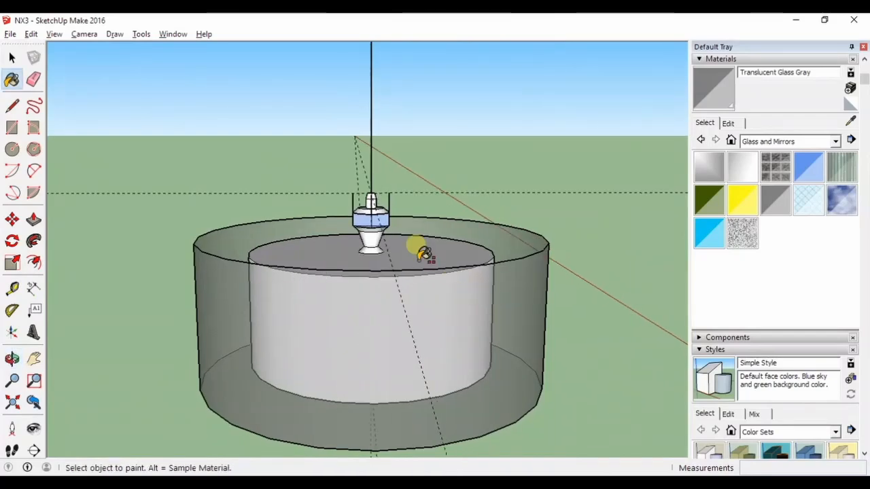
Examine the lower finial and its blue glass faces up close
{"action": "scroll", "coordinate": [369, 233], "scroll_direction": "up", "scroll_amount": 5}
{"action": "middle_click_drag", "start_coordinate": [325, 187], "coordinate": [389, 171]}
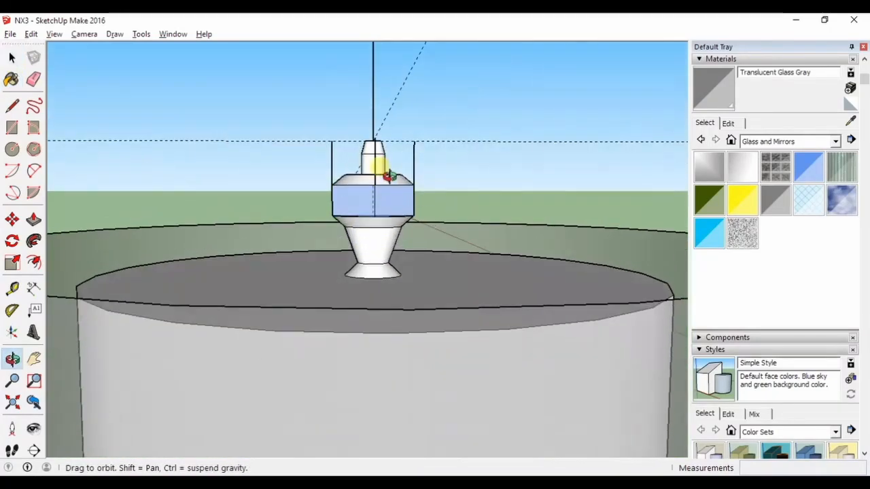
{"action": "scroll", "coordinate": [375, 200], "scroll_direction": "up", "scroll_amount": 3}
{"action": "middle_click_drag", "start_coordinate": [375, 200], "coordinate": [380, 197]}
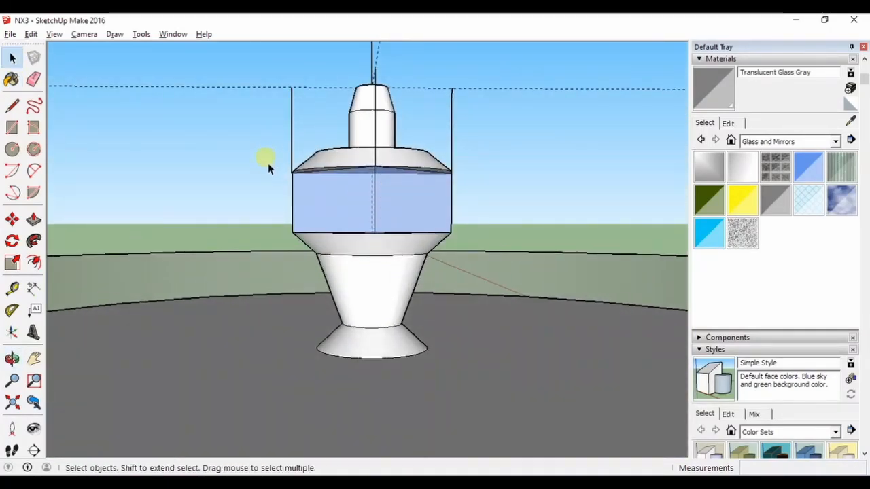
Copy the lower finial's blue glass drum section out to the open ground beyond the outer glass cylinder
{"action": "left_click_drag", "start_coordinate": [519, 248], "coordinate": [518, 248]}
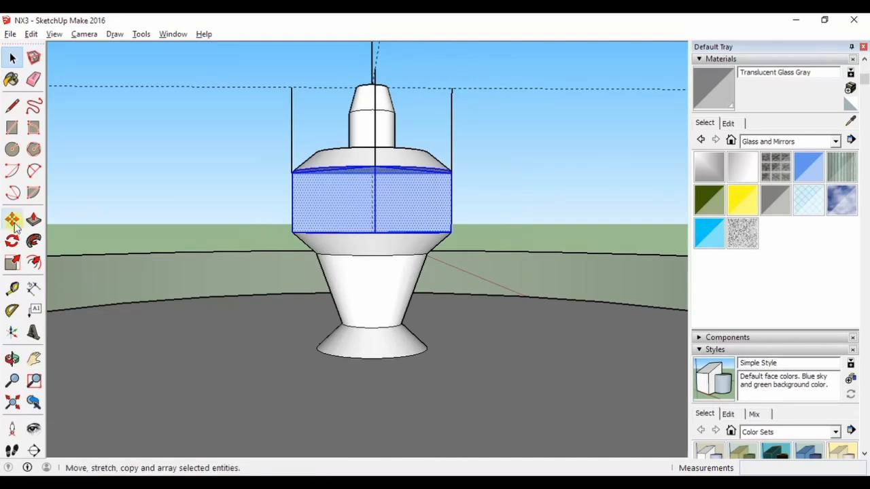
{"action": "middle_click_drag", "start_coordinate": [226, 275], "coordinate": [668, 442]}
{"action": "scroll", "coordinate": [559, 350], "scroll_direction": "down", "scroll_amount": 3}
{"action": "middle_click_drag", "start_coordinate": [559, 350], "coordinate": [470, 286]}
{"action": "scroll", "coordinate": [443, 250], "scroll_direction": "down", "scroll_amount": 3}
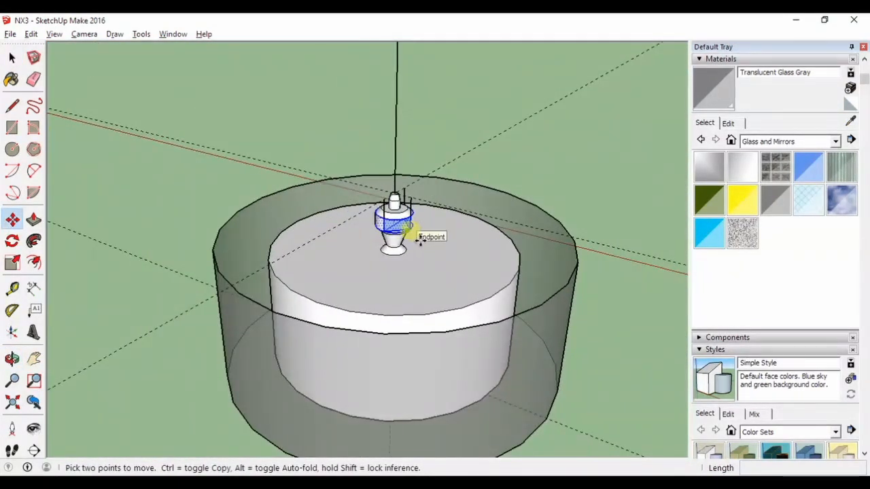
{"action": "left_click", "coordinate": [423, 238]}
{"action": "key", "text": "ctrl"}
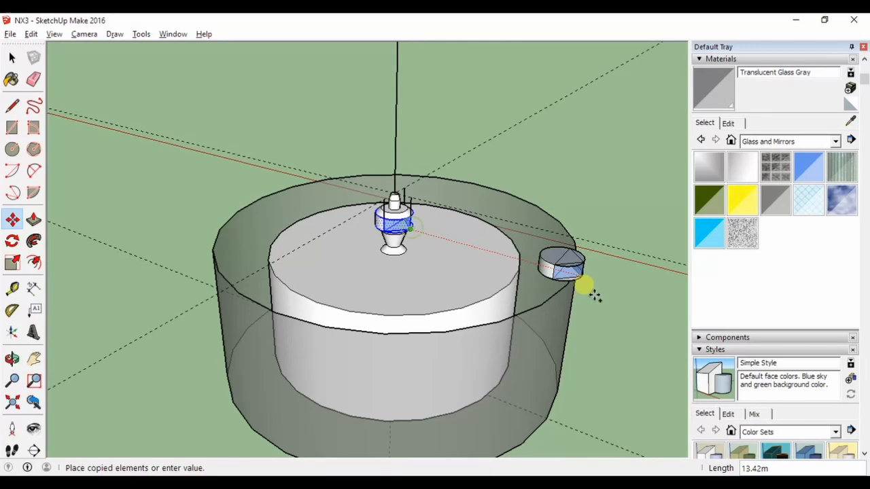
{"action": "left_click", "coordinate": [688, 318]}
Erase the curved rim edges in front of the blue glass faces on the copied drum section, removing the leftover segments
{"action": "middle_click_drag", "start_coordinate": [688, 317], "coordinate": [603, 240]}
{"action": "scroll", "coordinate": [598, 252], "scroll_direction": "up", "scroll_amount": 4}
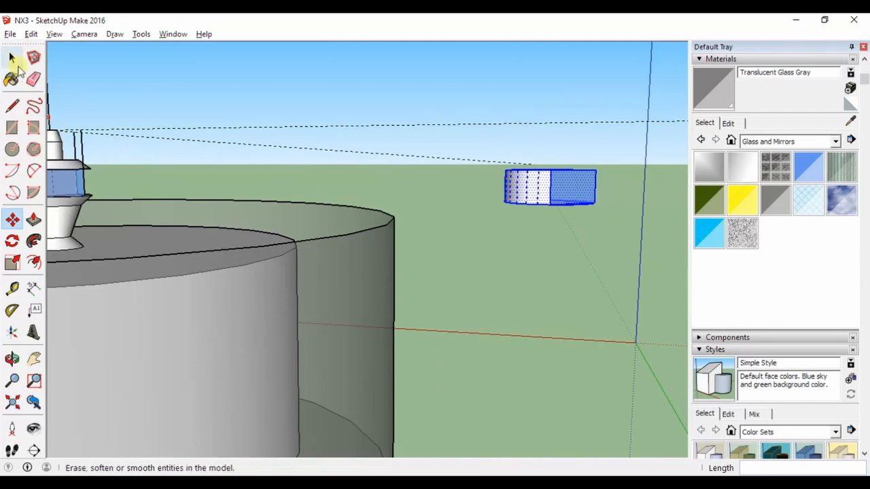
{"action": "left_click", "coordinate": [34, 79]}
{"action": "middle_click_drag", "start_coordinate": [552, 264], "coordinate": [643, 306]}
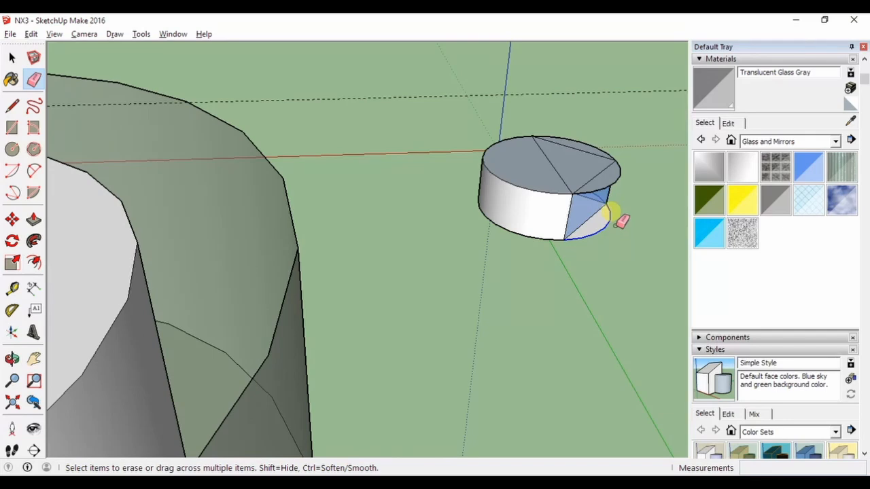
{"action": "middle_click_drag", "start_coordinate": [619, 218], "coordinate": [405, 193]}
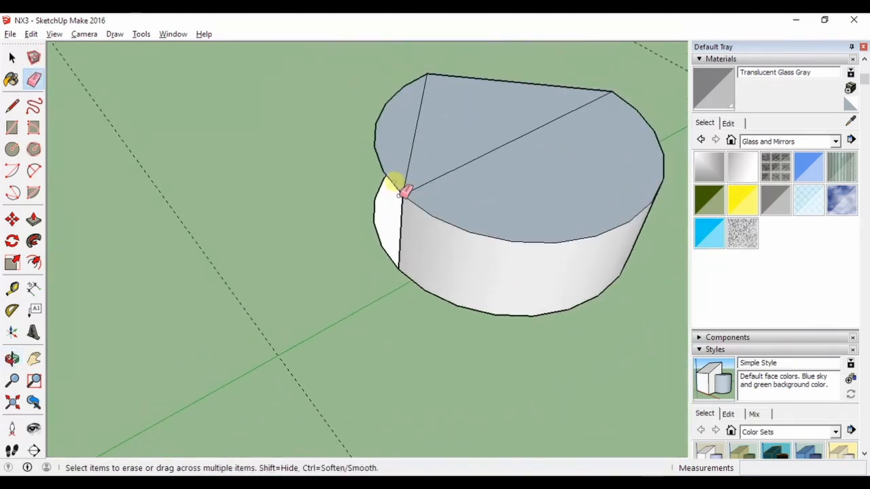
{"action": "left_click", "coordinate": [413, 88]}
{"action": "mouse_move", "coordinate": [413, 88]}
{"action": "middle_mouse_down"}
{"action": "mouse_move", "coordinate": [427, 171]}
{"action": "mouse_move", "coordinate": [381, 178]}
{"action": "middle_mouse_up"}
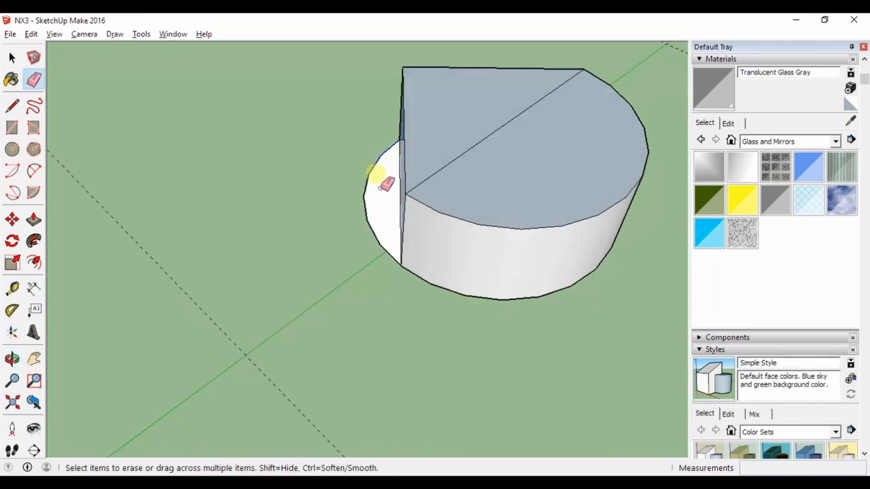
{"action": "left_click", "coordinate": [392, 254]}
{"action": "middle_click_drag", "start_coordinate": [393, 253], "coordinate": [352, 197]}
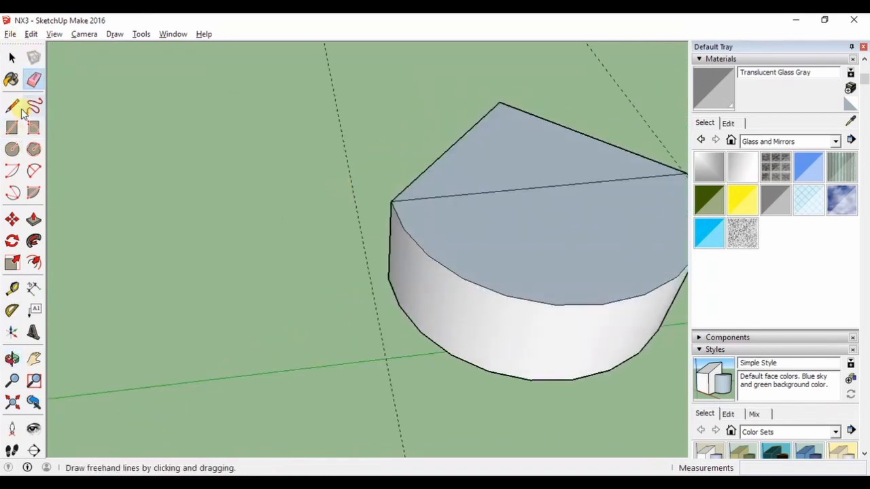
Paint the triangular top and bottom faces of the copied section with Translucent Glass Blue
{"action": "left_click", "coordinate": [12, 80]}
{"action": "left_click", "coordinate": [808, 166]}
{"action": "middle_click_drag", "start_coordinate": [516, 170], "coordinate": [548, 111]}
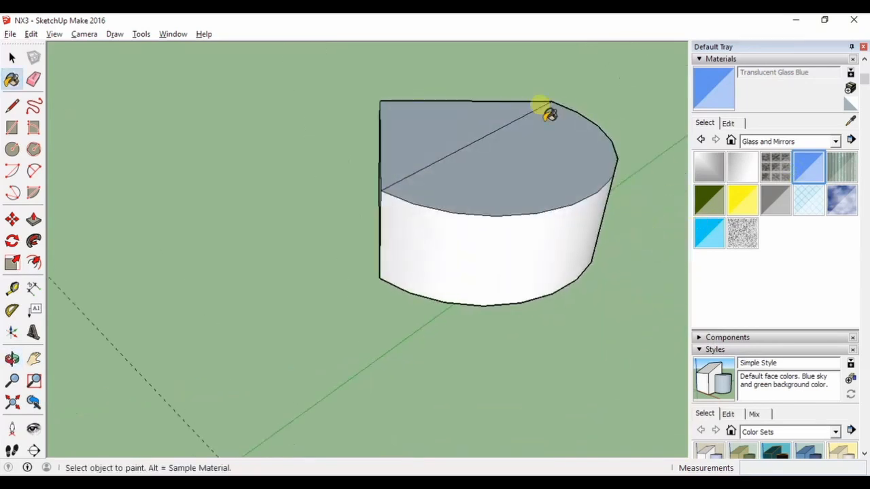
{"action": "left_click", "coordinate": [459, 139]}
{"action": "mouse_move", "coordinate": [363, 247]}
{"action": "middle_mouse_down"}
{"action": "mouse_move", "coordinate": [487, 115]}
{"action": "mouse_move", "coordinate": [439, 88]}
{"action": "middle_mouse_up"}
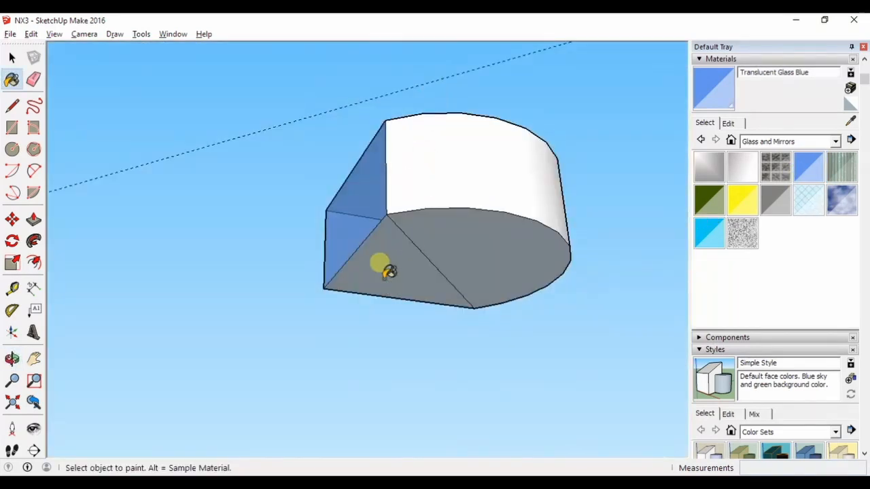
{"action": "left_click", "coordinate": [388, 269]}
Make the whole copied drum section, including its blue glass corner, into a group
{"action": "middle_click_drag", "start_coordinate": [520, 214], "coordinate": [224, 338]}
{"action": "scroll", "coordinate": [356, 287], "scroll_direction": "down", "scroll_amount": 4}
{"action": "left_click", "coordinate": [11, 59]}
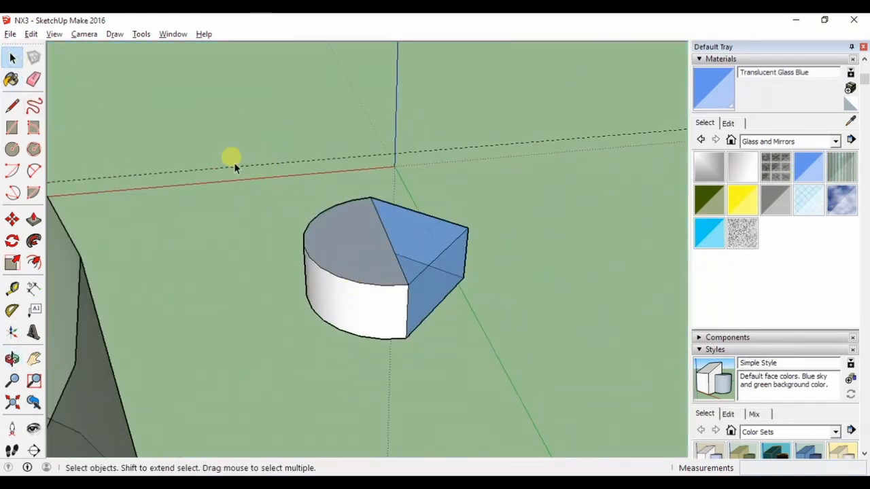
{"action": "triple_click", "coordinate": [396, 304]}
{"action": "right_click", "coordinate": [397, 304]}
{"action": "left_click", "coordinate": [437, 202]}
Place a second copy of the grouped section on the ground beside the first
{"action": "key", "text": "m"}
{"action": "middle_click_drag", "start_coordinate": [224, 156], "coordinate": [400, 268]}
{"action": "left_click", "coordinate": [400, 270]}
{"action": "key", "text": "ctrl"}
{"action": "middle_click_drag", "start_coordinate": [410, 402], "coordinate": [381, 417]}
{"action": "left_click", "coordinate": [396, 460]}
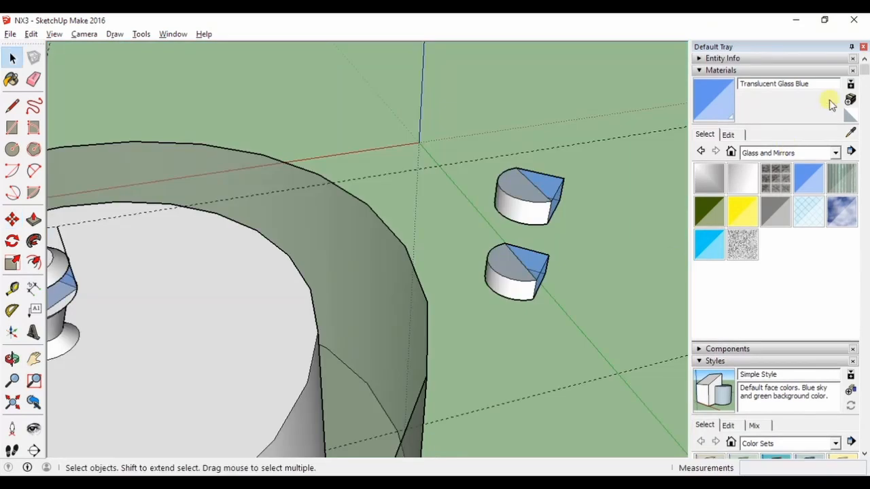
Close the Default Tray and flip the section group nearer the axes origin so it mirrors the other one
{"action": "left_click", "coordinate": [863, 47]}
{"action": "middle_click_drag", "start_coordinate": [648, 182], "coordinate": [568, 204]}
{"action": "right_click", "coordinate": [534, 184]}
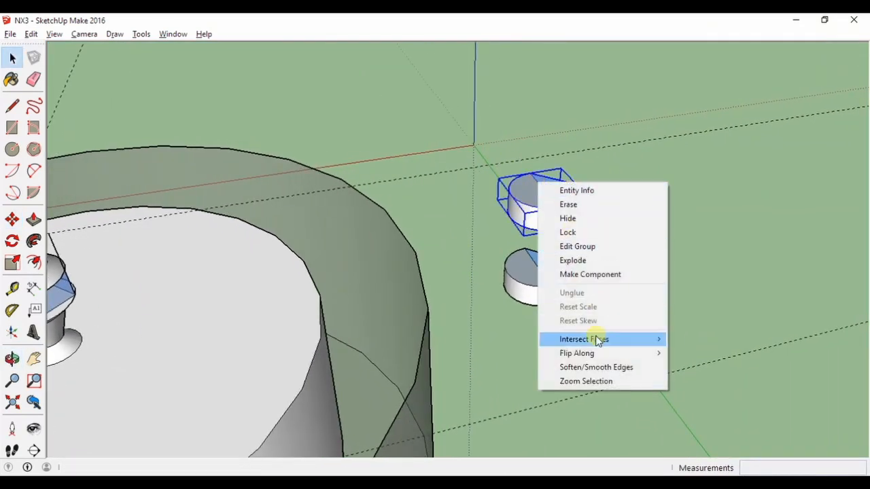
{"action": "mouse_move", "coordinate": [601, 353]}
{"action": "left_click", "coordinate": [676, 361]}
Rotate the flipped group 90 degrees about the red axis so it stands upright on its curved side
{"action": "middle_click_drag", "start_coordinate": [569, 301], "coordinate": [739, 219]}
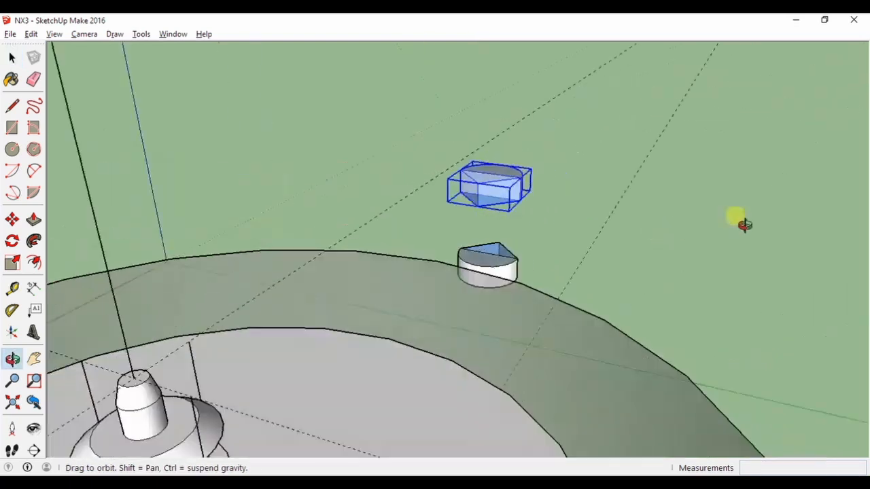
{"action": "scroll", "coordinate": [485, 198], "scroll_direction": "up", "scroll_amount": 4}
{"action": "scroll", "coordinate": [485, 198], "scroll_direction": "up", "scroll_amount": 2}
{"action": "middle_click_drag", "start_coordinate": [487, 197], "coordinate": [542, 184]}
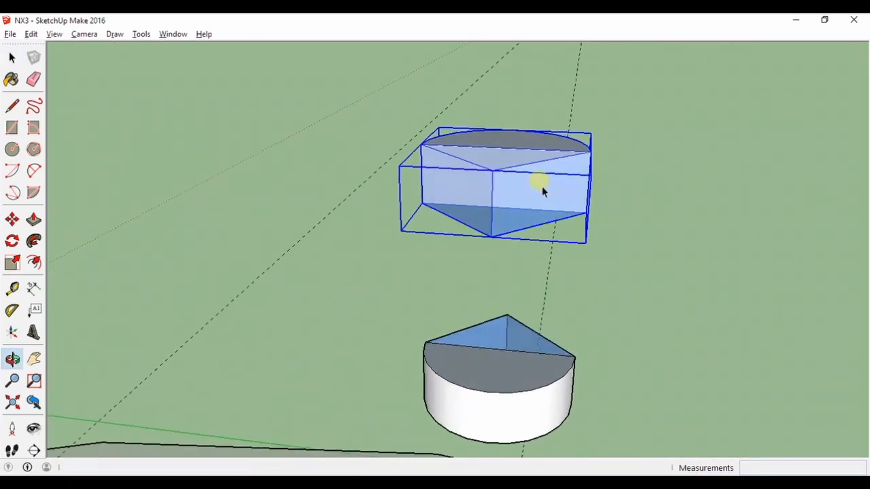
{"action": "key", "text": "q"}
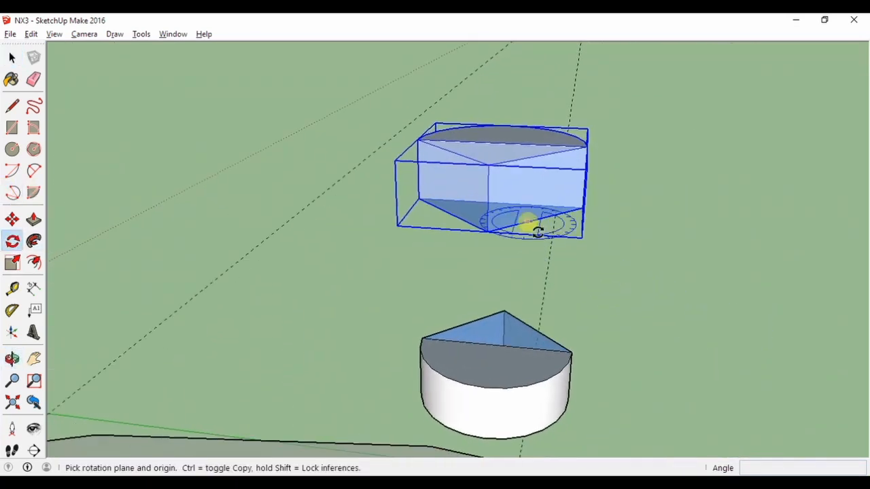
{"action": "scroll", "coordinate": [520, 210], "scroll_direction": "up", "scroll_amount": 2}
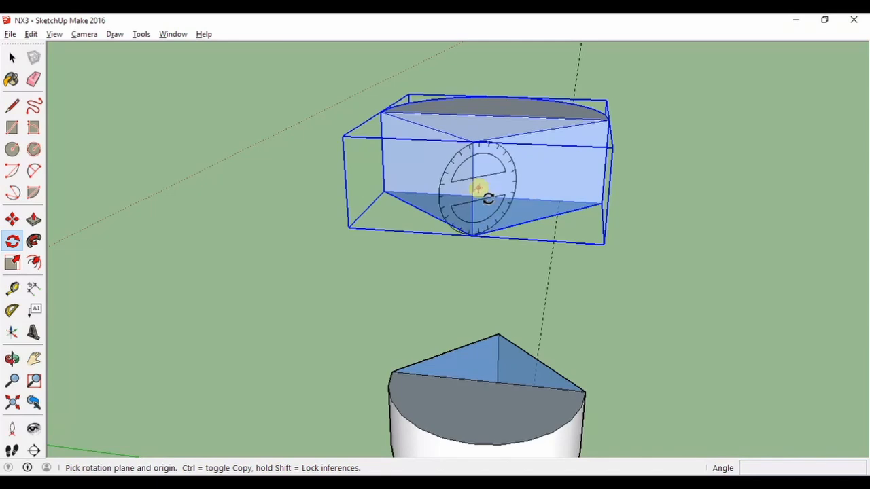
{"action": "middle_click_drag", "start_coordinate": [480, 197], "coordinate": [579, 129]}
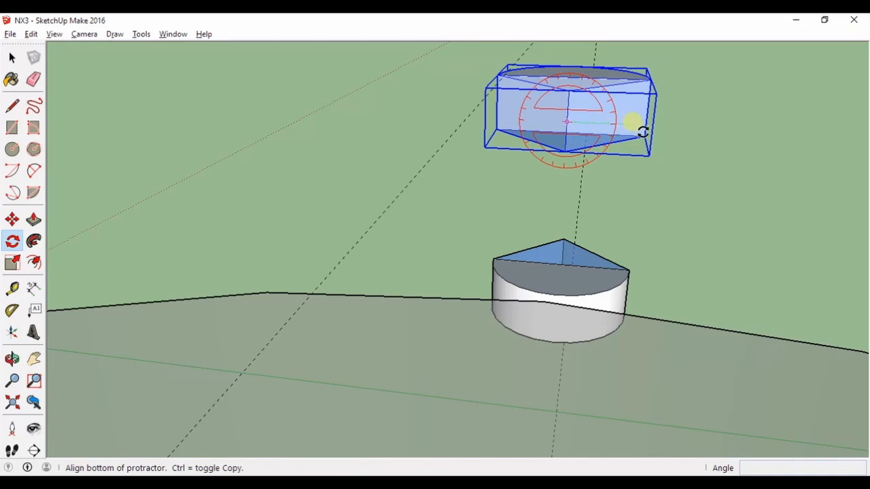
{"action": "left_click", "coordinate": [632, 123]}
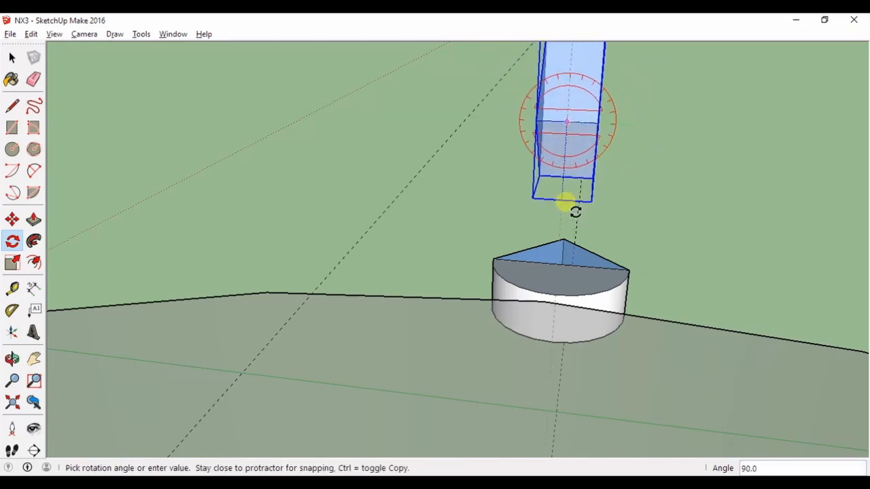
{"action": "left_click", "coordinate": [573, 212]}
Rotate the upright flipped group 45 degrees about the green axis so its glass corner squares with the ground
{"action": "middle_click_drag", "start_coordinate": [414, 148], "coordinate": [490, 188]}
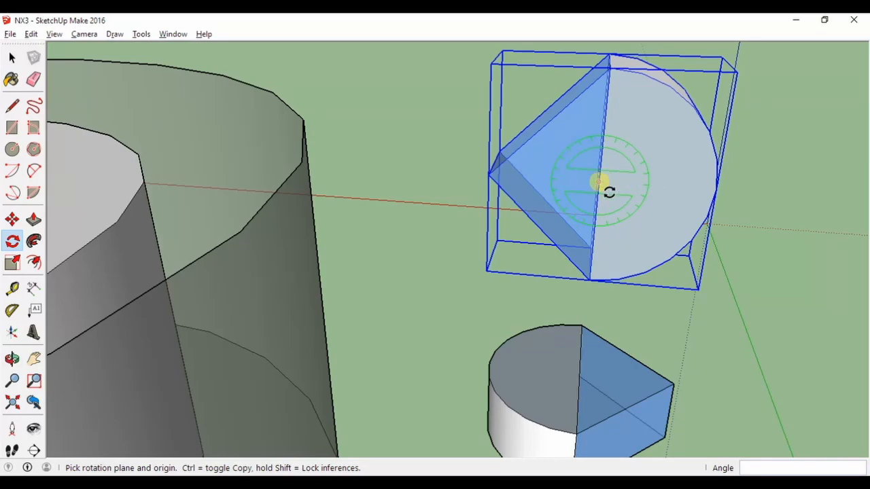
{"action": "left_click_drag", "start_coordinate": [609, 192], "coordinate": [617, 193]}
{"action": "left_click", "coordinate": [734, 194]}
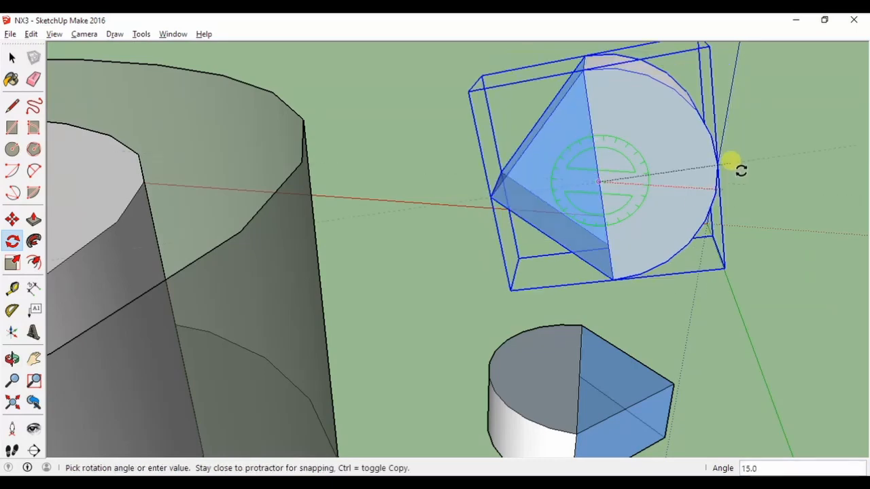
{"action": "left_click", "coordinate": [739, 143]}
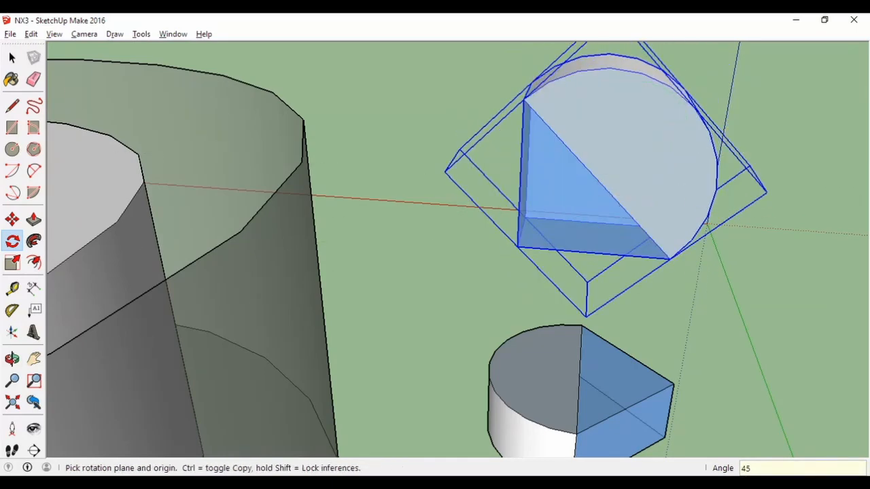
{"action": "key", "text": "space"}
Rotate the second section group upright as well, with its square glass corner mirroring the first group's
{"action": "left_click", "coordinate": [702, 355]}
{"action": "middle_click_drag", "start_coordinate": [702, 356], "coordinate": [614, 282]}
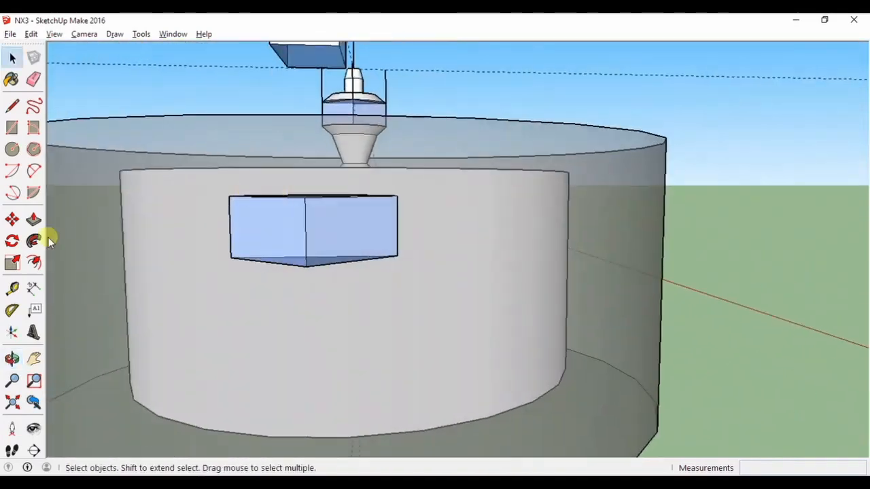
{"action": "left_click", "coordinate": [11, 240]}
{"action": "left_click", "coordinate": [306, 234]}
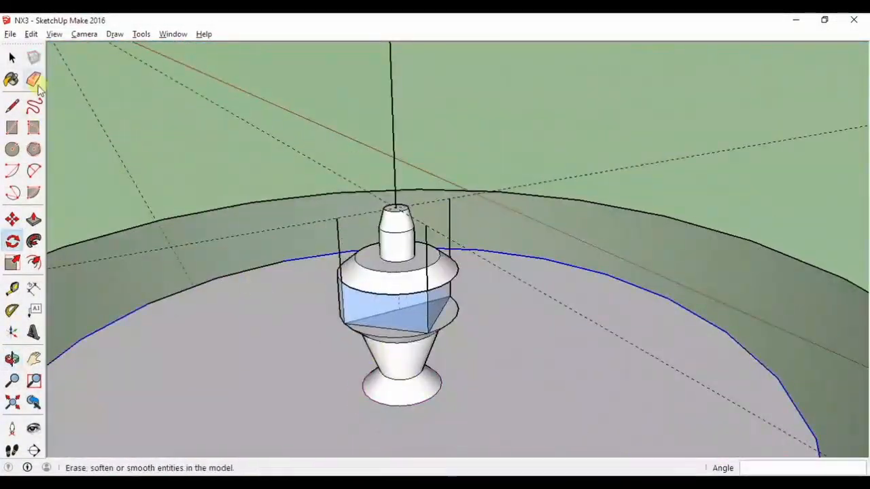
Erase the three stray vertical edges rising above the lower finial's glass section
{"action": "left_click", "coordinate": [34, 80]}
{"action": "left_click", "coordinate": [338, 232]}
{"action": "left_click", "coordinate": [449, 236]}
{"action": "scroll", "coordinate": [426, 236], "scroll_direction": "up", "scroll_amount": 3}
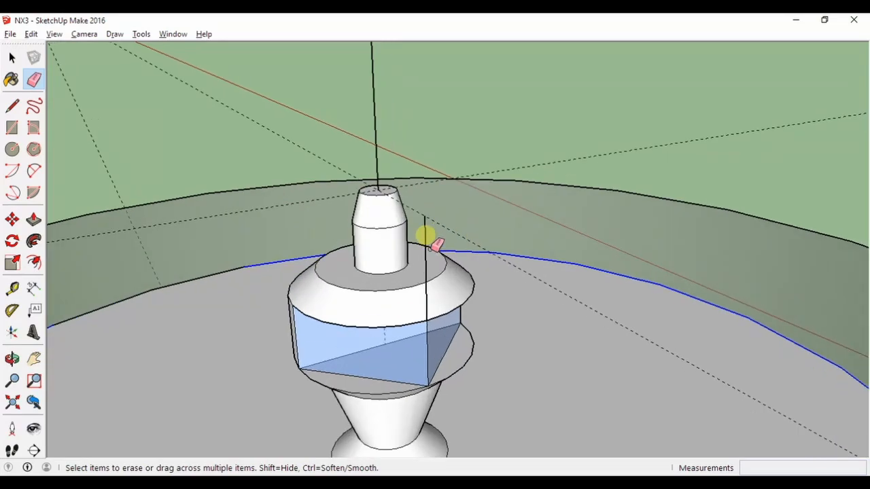
{"action": "left_click", "coordinate": [425, 236]}
Rotate the entire lower finial 45 degrees about its vertical axis
{"action": "left_click", "coordinate": [12, 57]}
{"action": "middle_click_drag", "start_coordinate": [465, 336], "coordinate": [491, 265], "text": "shift"}
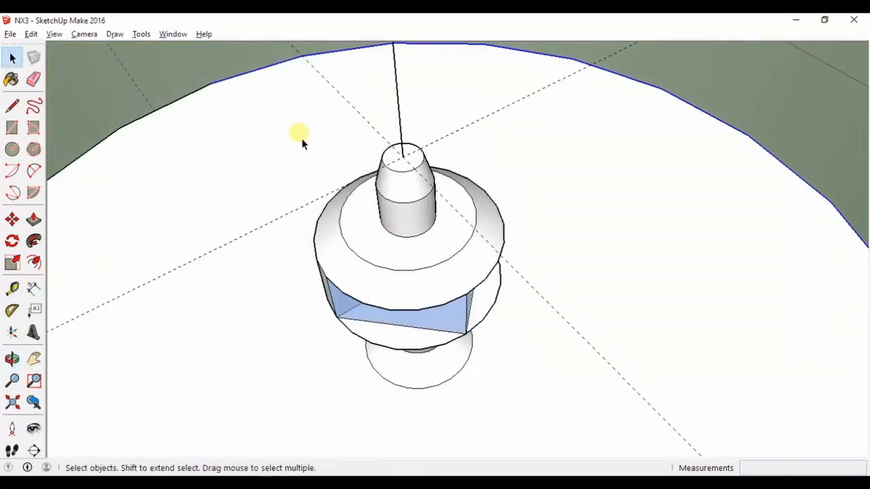
{"action": "left_click_drag", "start_coordinate": [301, 143], "coordinate": [534, 428]}
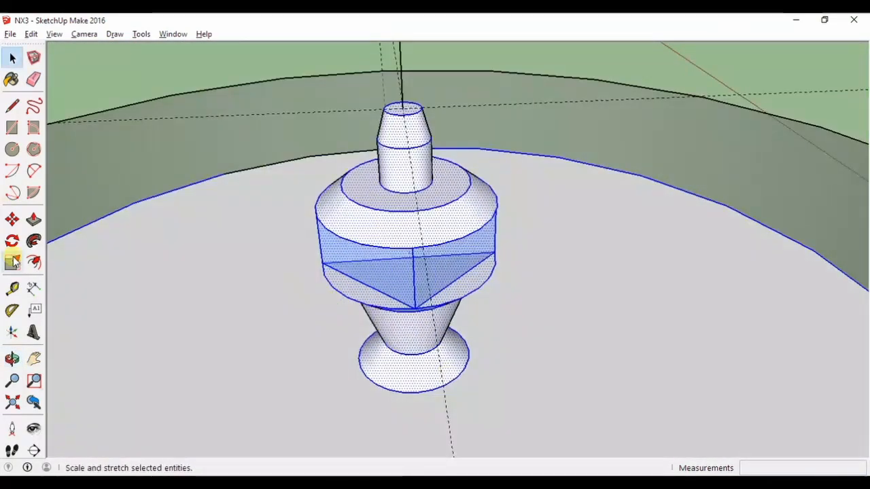
{"action": "left_click", "coordinate": [11, 241]}
{"action": "left_click", "coordinate": [401, 120]}
{"action": "left_click", "coordinate": [412, 412]}
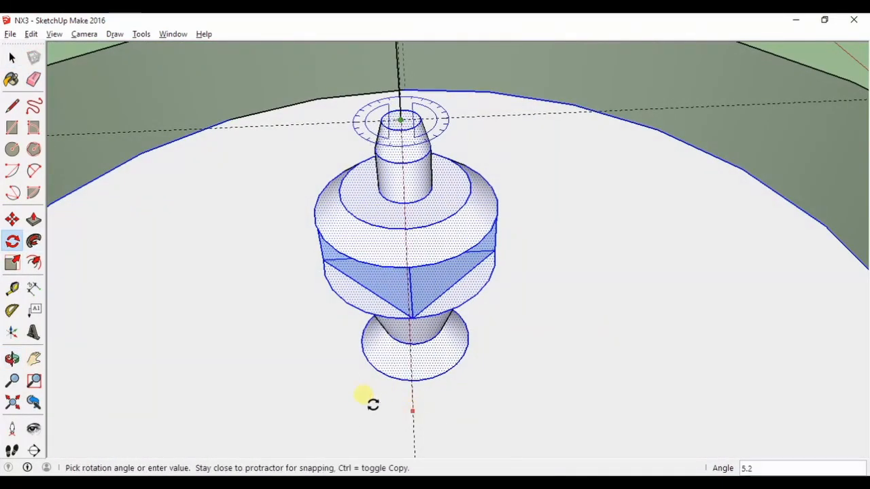
{"action": "type", "text": "45"}
{"action": "key", "text": "Return"}
{"action": "left_click", "coordinate": [11, 57]}
{"action": "left_click", "coordinate": [196, 302]}
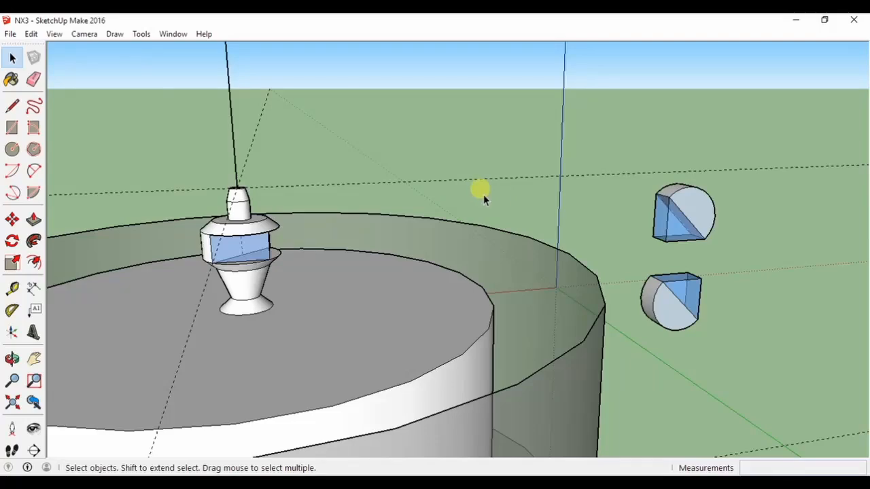
Switch on the X-ray face style
{"action": "left_click", "coordinate": [54, 34]}
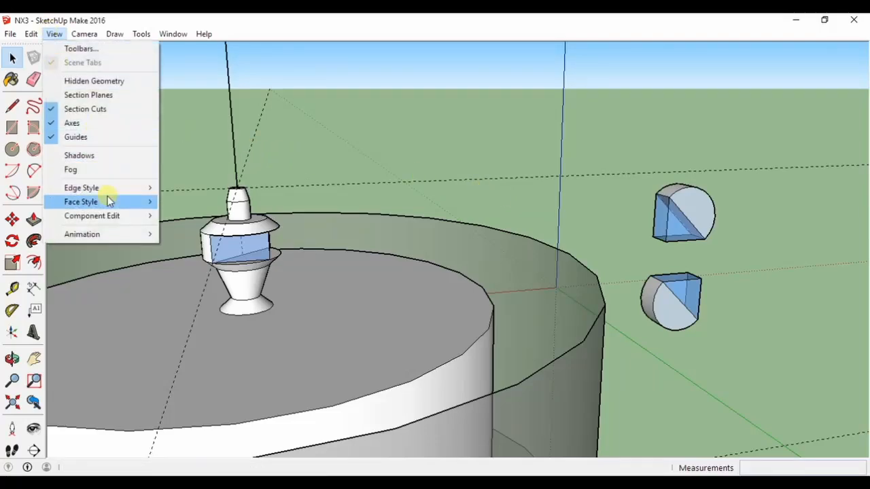
{"action": "mouse_move", "coordinate": [107, 201]}
{"action": "left_click", "coordinate": [188, 202]}
Draw both diagonals across the front glass face of the lower finial so they cross at its center
{"action": "scroll", "coordinate": [223, 234], "scroll_direction": "up", "scroll_amount": 8}
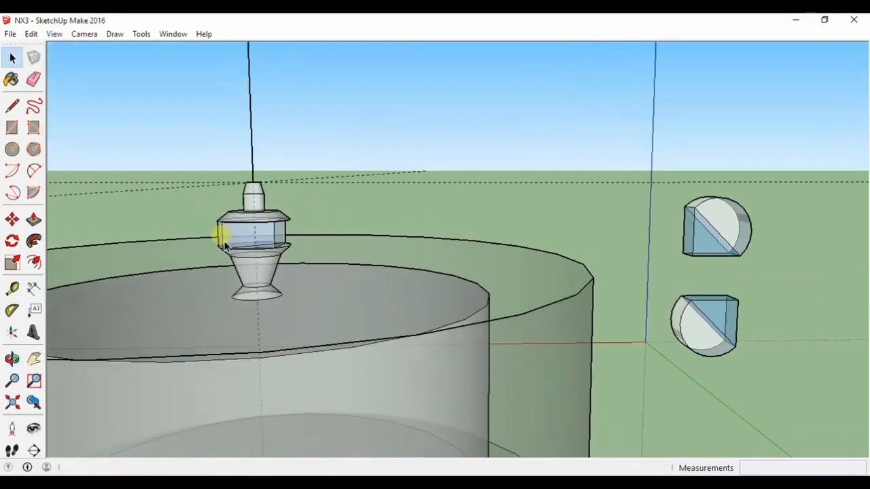
{"action": "middle_click_drag", "start_coordinate": [249, 233], "coordinate": [234, 244]}
{"action": "scroll", "coordinate": [233, 245], "scroll_direction": "up", "scroll_amount": 3}
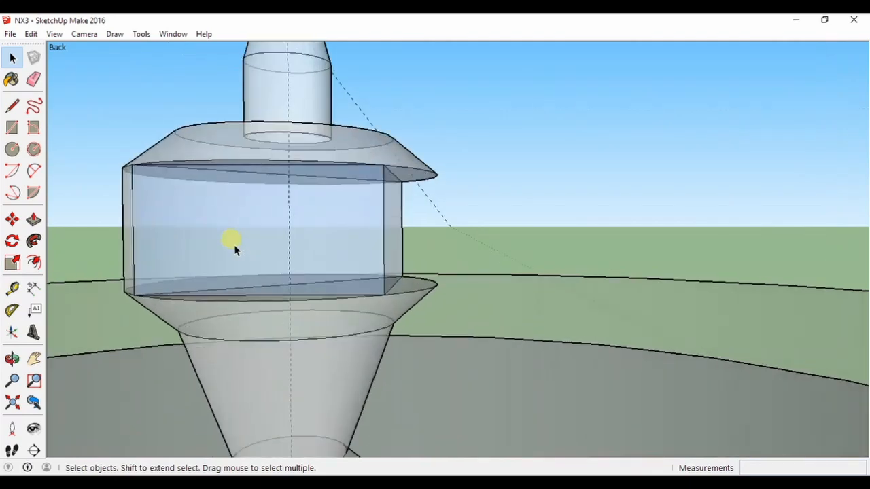
{"action": "left_click", "coordinate": [13, 106]}
{"action": "middle_click_drag", "start_coordinate": [326, 278], "coordinate": [207, 306]}
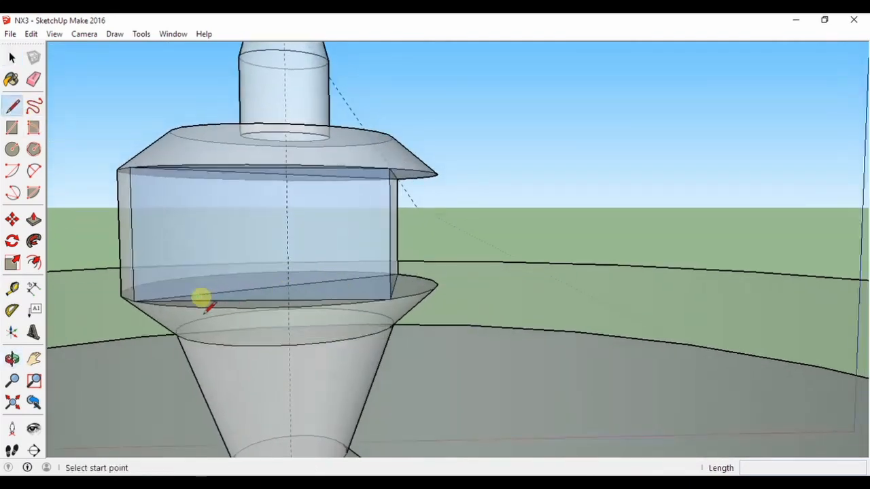
{"action": "left_click", "coordinate": [133, 299]}
{"action": "middle_click_drag", "start_coordinate": [269, 255], "coordinate": [369, 211]}
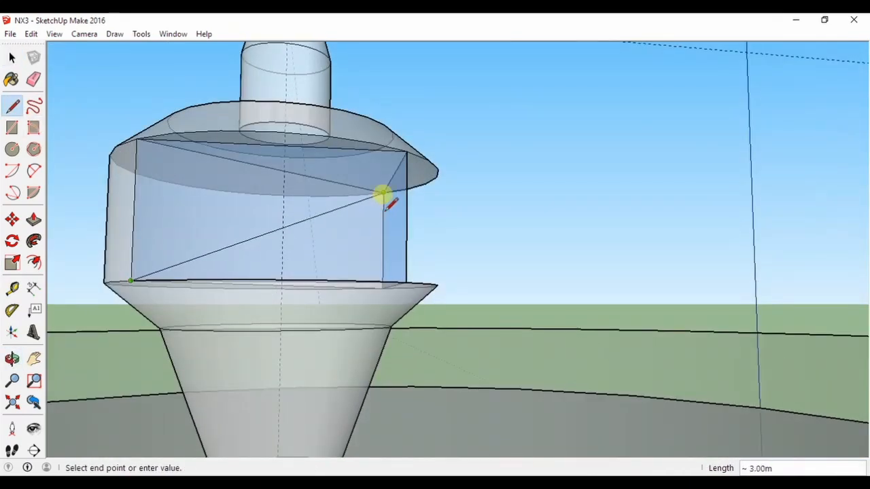
{"action": "middle_click_drag", "start_coordinate": [304, 211], "coordinate": [306, 244]}
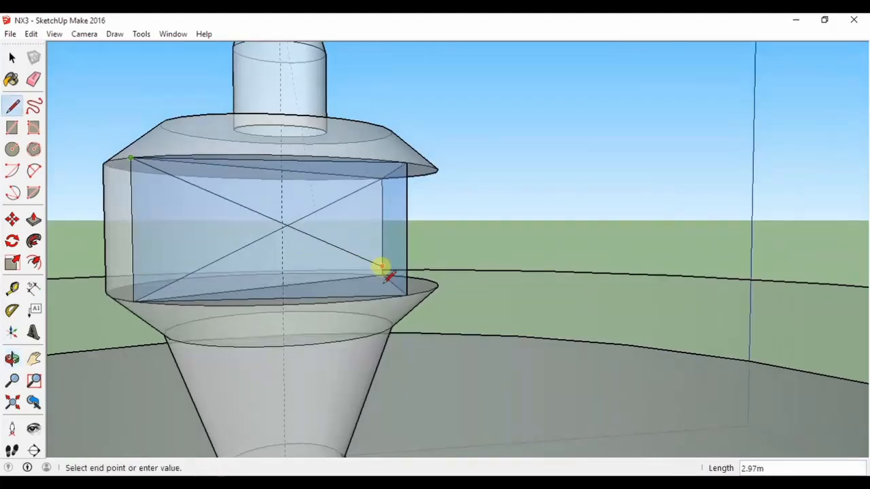
{"action": "left_click", "coordinate": [383, 273]}
{"action": "scroll", "coordinate": [297, 273], "scroll_direction": "down", "scroll_amount": 2}
{"action": "scroll", "coordinate": [304, 280], "scroll_direction": "down", "scroll_amount": 6}
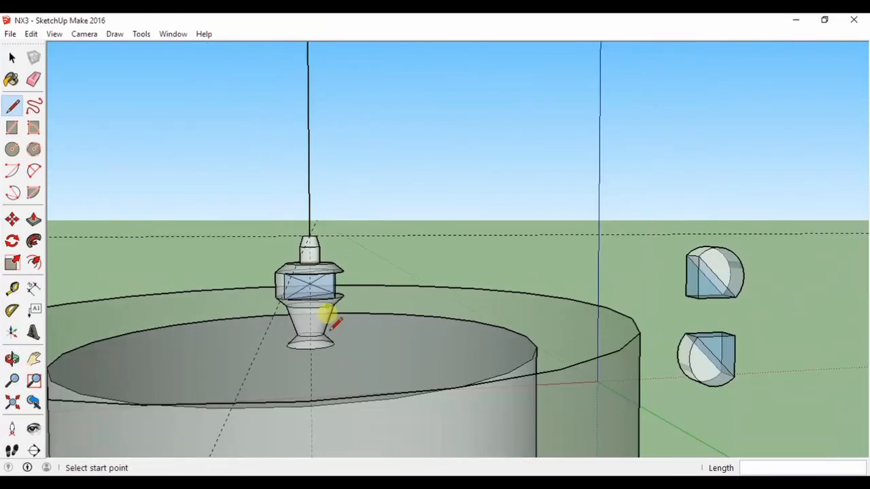
Draw a straight line from the crossing of the finial's glass diagonals outward past the outer cylinder's rim
{"action": "middle_click_drag", "start_coordinate": [94, 418], "coordinate": [218, 392]}
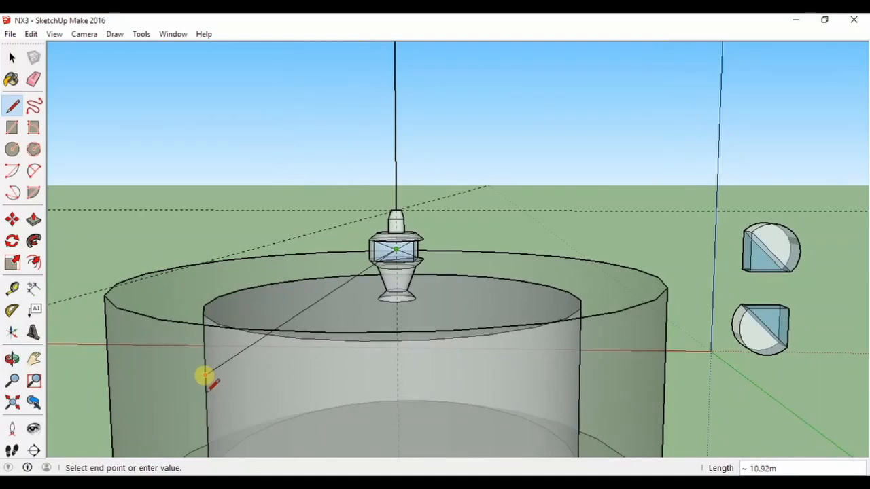
{"action": "left_click", "coordinate": [213, 381]}
{"action": "scroll", "coordinate": [381, 303], "scroll_direction": "up", "scroll_amount": 3}
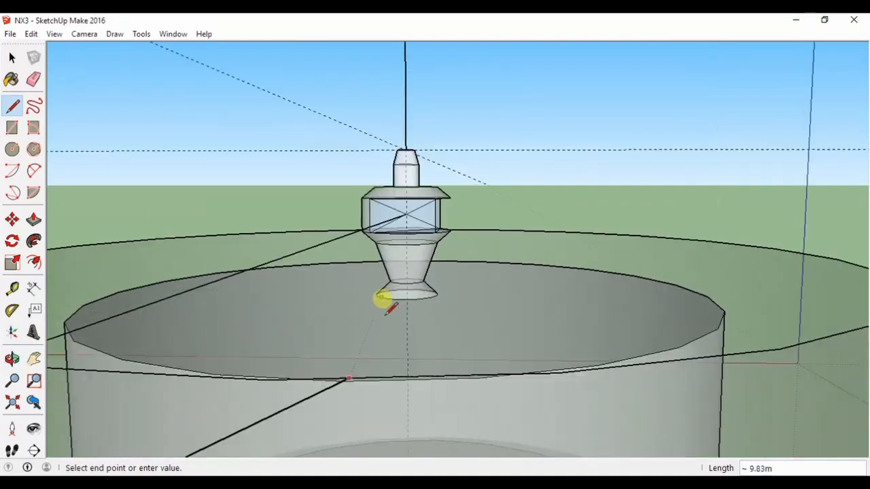
Draw connected lines from the finial's glass center to the upper section group's diagonal face and down to the lower group's diagonal face
{"action": "left_click", "coordinate": [405, 215]}
{"action": "left_click", "coordinate": [404, 215]}
{"action": "middle_click_drag", "start_coordinate": [654, 249], "coordinate": [640, 249], "text": "shift"}
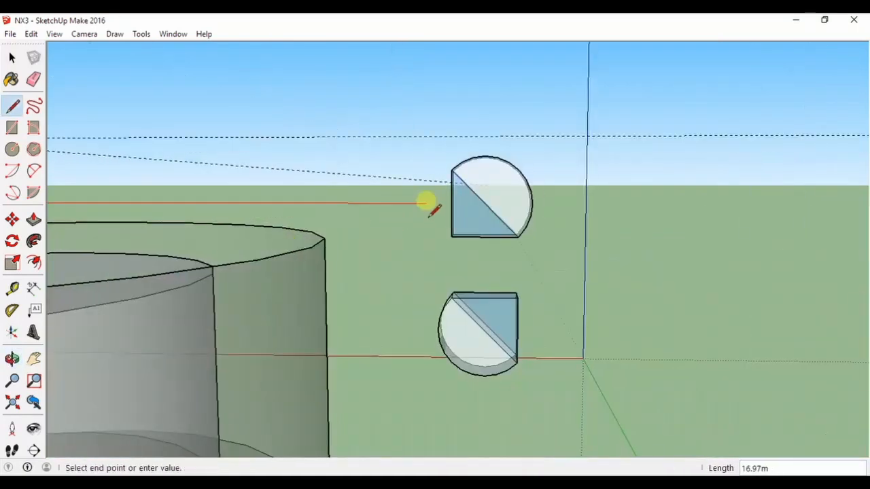
{"action": "middle_click_drag", "start_coordinate": [428, 202], "coordinate": [512, 326]}
{"action": "left_click", "coordinate": [555, 179]}
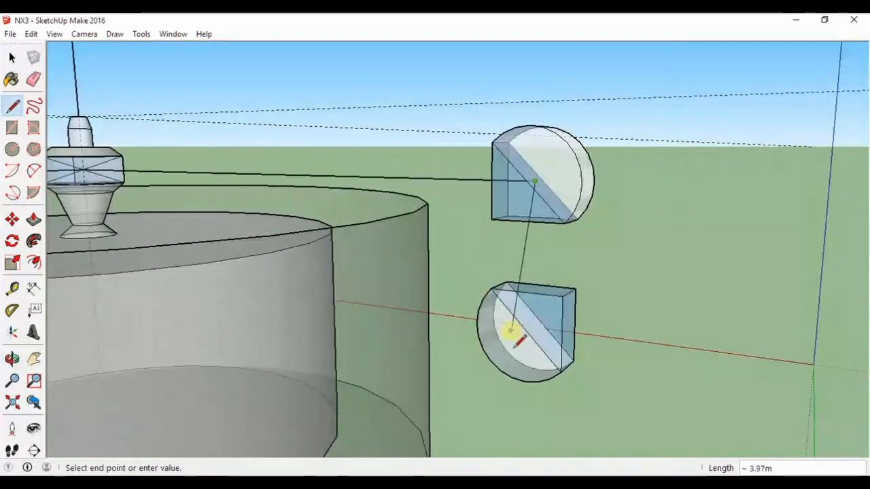
{"action": "scroll", "coordinate": [534, 329], "scroll_direction": "up", "scroll_amount": 2}
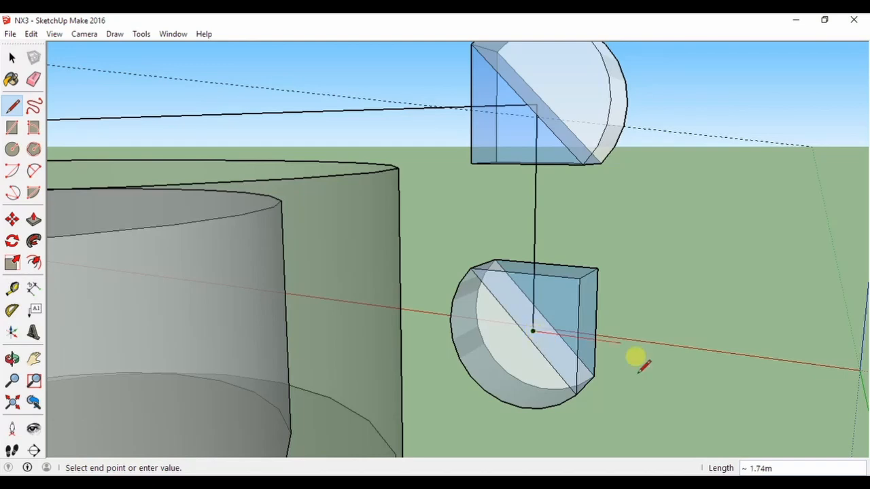
Extend the path with a long line parallel to the red axis, running outward from the lower section group through its glass
{"action": "middle_click_drag", "start_coordinate": [714, 359], "coordinate": [485, 287], "text": "shift"}
{"action": "scroll", "coordinate": [660, 344], "scroll_direction": "down", "scroll_amount": 4}
{"action": "middle_click_drag", "start_coordinate": [768, 342], "coordinate": [467, 255], "text": "shift"}
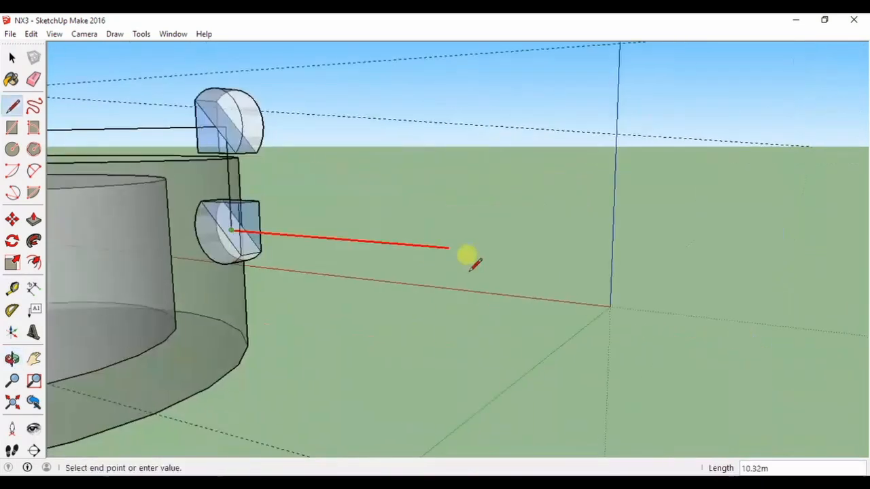
{"action": "scroll", "coordinate": [658, 275], "scroll_direction": "down", "scroll_amount": 1}
{"action": "left_click", "coordinate": [690, 276]}
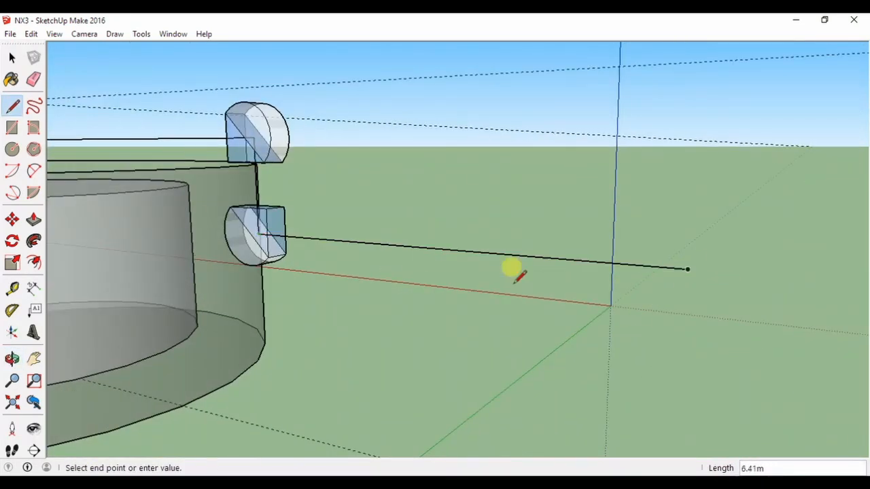
{"action": "middle_click_drag", "start_coordinate": [391, 276], "coordinate": [439, 266], "text": "shift"}
{"action": "key", "text": "Escape"}
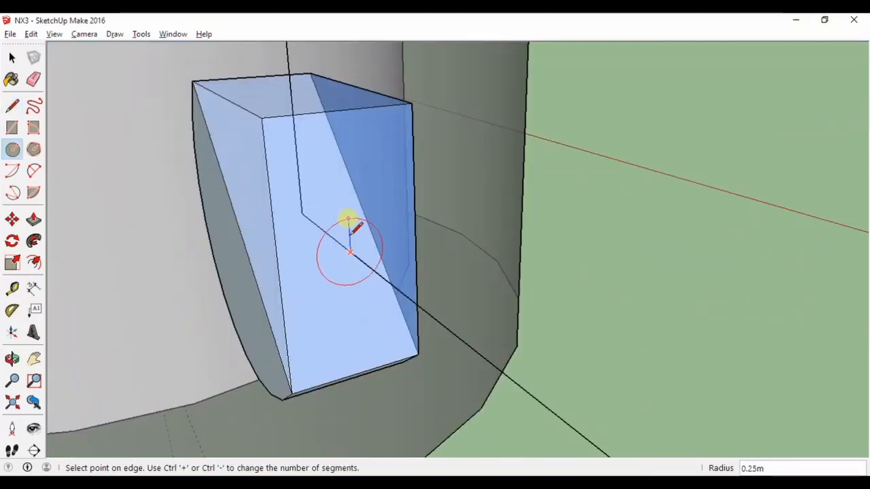
Draw a circle of 0.25 m radius around the line at the lower group's glass face and extrude it 0.54 m outward
{"action": "left_click", "coordinate": [348, 219]}
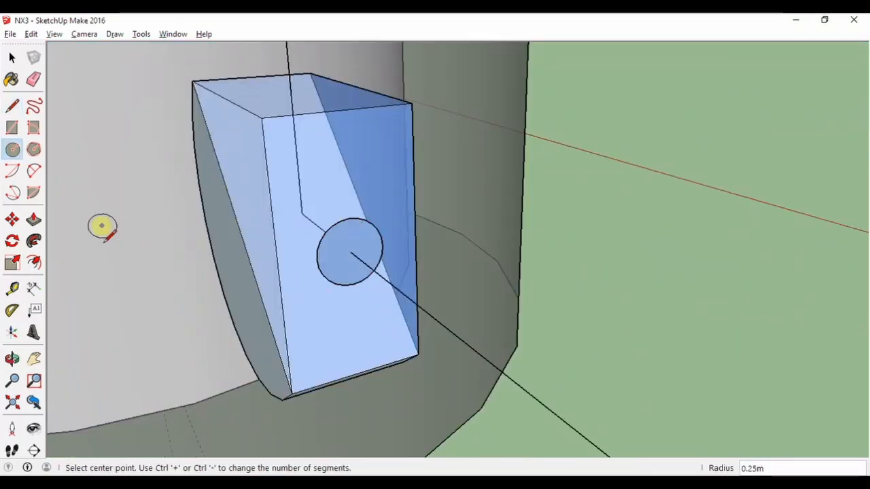
{"action": "left_click", "coordinate": [33, 218]}
{"action": "left_click", "coordinate": [334, 229]}
{"action": "left_click", "coordinate": [394, 249]}
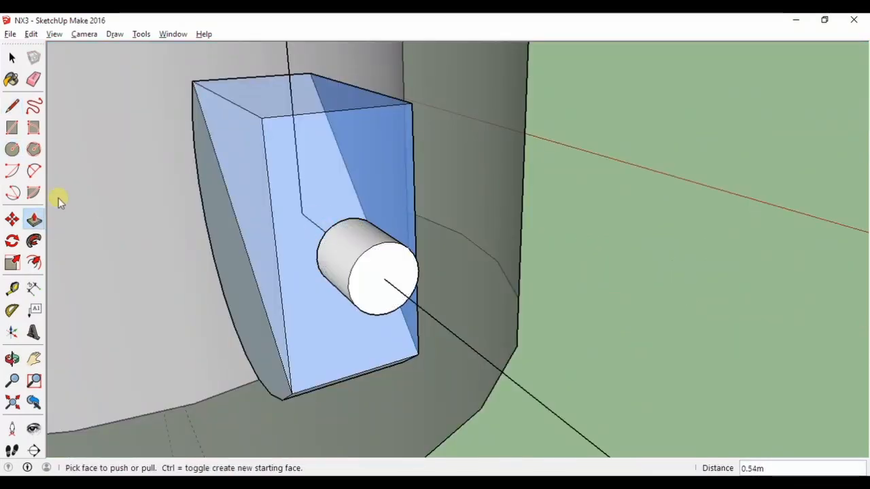
Draw a concentric circle of 0.49 m radius on the small cylinder's end and extrude the surrounding ring about 0.54 m into a collar
{"action": "left_click", "coordinate": [12, 149]}
{"action": "left_click", "coordinate": [384, 279]}
{"action": "left_click", "coordinate": [385, 225]}
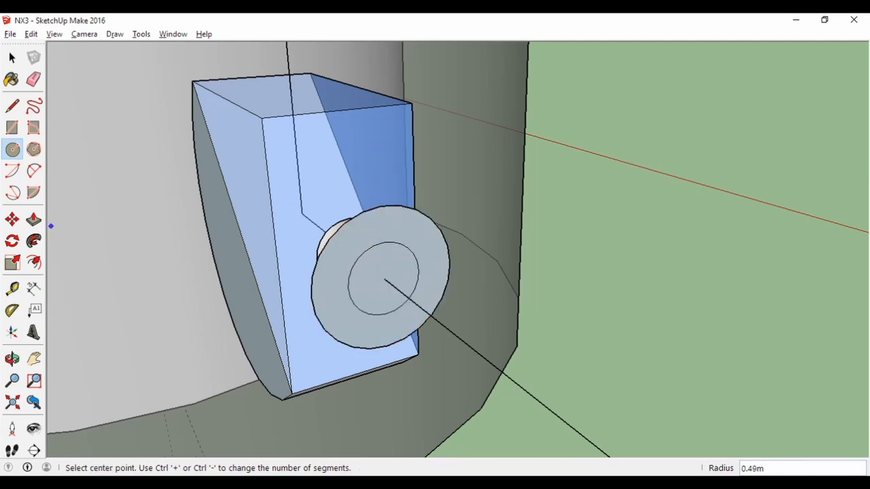
{"action": "left_click", "coordinate": [34, 219]}
{"action": "left_click", "coordinate": [384, 245]}
{"action": "left_click", "coordinate": [397, 235]}
Draw a larger concentric circle around the collar's open end and extrude its ring face outward into a wide flange
{"action": "left_click", "coordinate": [13, 148]}
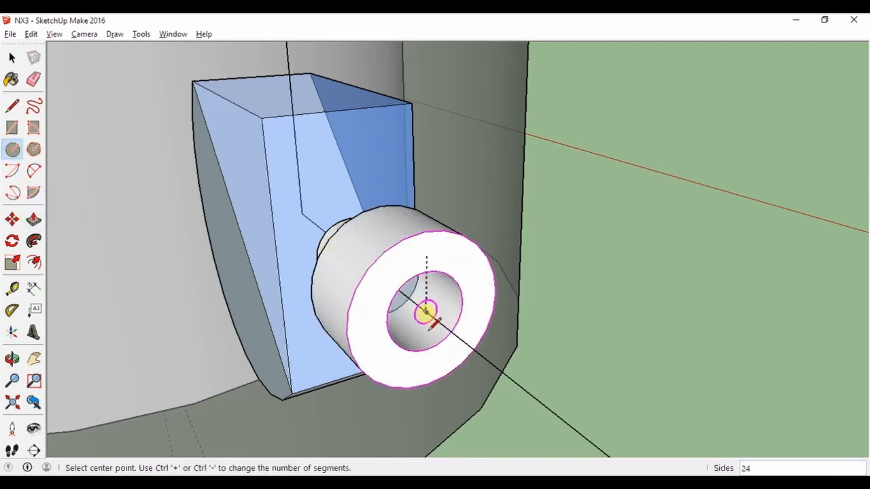
{"action": "left_click", "coordinate": [424, 311]}
{"action": "left_click", "coordinate": [422, 148]}
{"action": "left_click", "coordinate": [33, 219]}
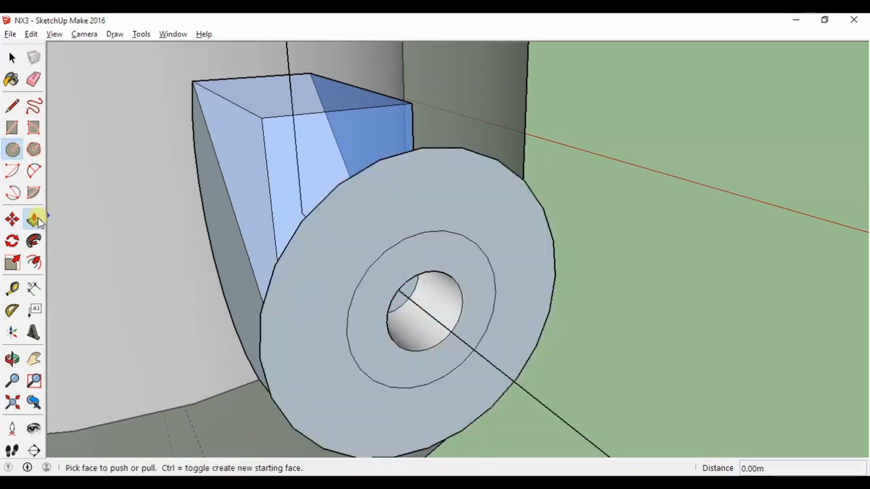
{"action": "left_click", "coordinate": [306, 279]}
{"action": "left_click", "coordinate": [343, 297]}
Draw a 0.47 m radial line on the flange's back face and a 0.54 m line along the collar's surface
{"action": "middle_click_drag", "start_coordinate": [343, 297], "coordinate": [496, 252]}
{"action": "left_click", "coordinate": [12, 106]}
{"action": "middle_click_drag", "start_coordinate": [68, 159], "coordinate": [442, 217]}
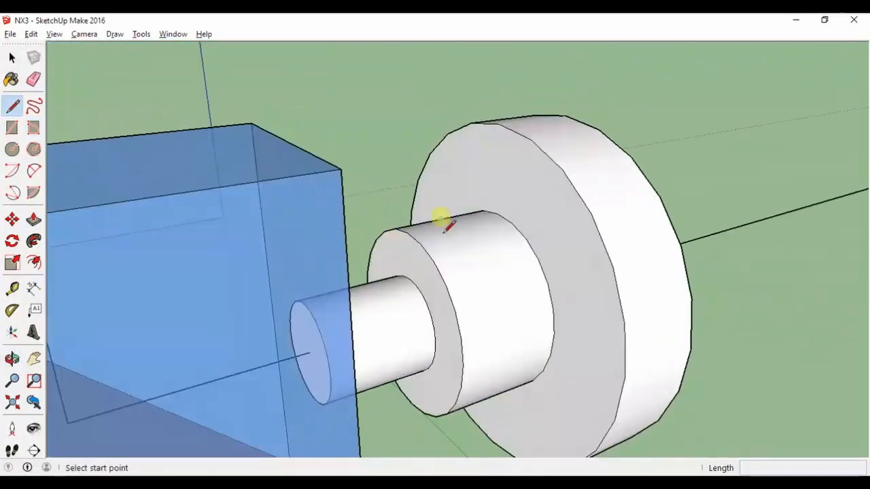
{"action": "left_click", "coordinate": [500, 126]}
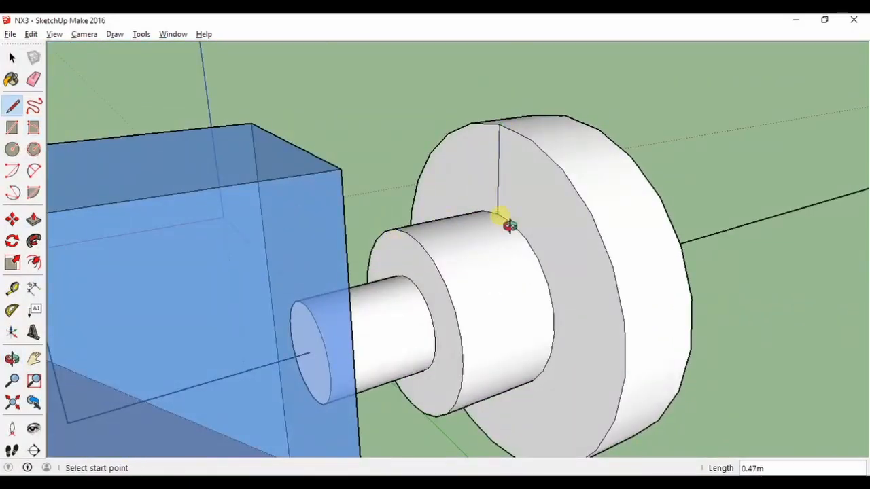
{"action": "middle_click_drag", "start_coordinate": [501, 217], "coordinate": [485, 218]}
{"action": "left_click", "coordinate": [491, 218]}
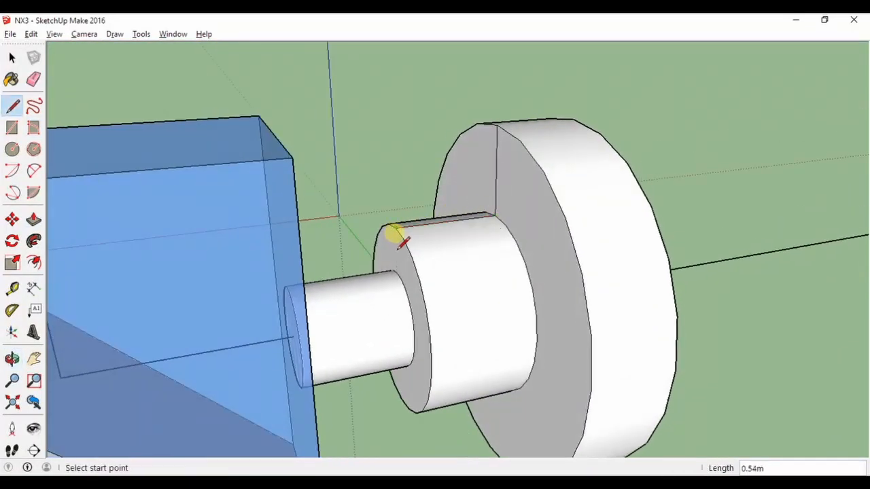
Close the profile with a two-point arc from the flange's outer edge to the collar's front edge, bulging outward about 0.16 m
{"action": "left_click", "coordinate": [34, 172]}
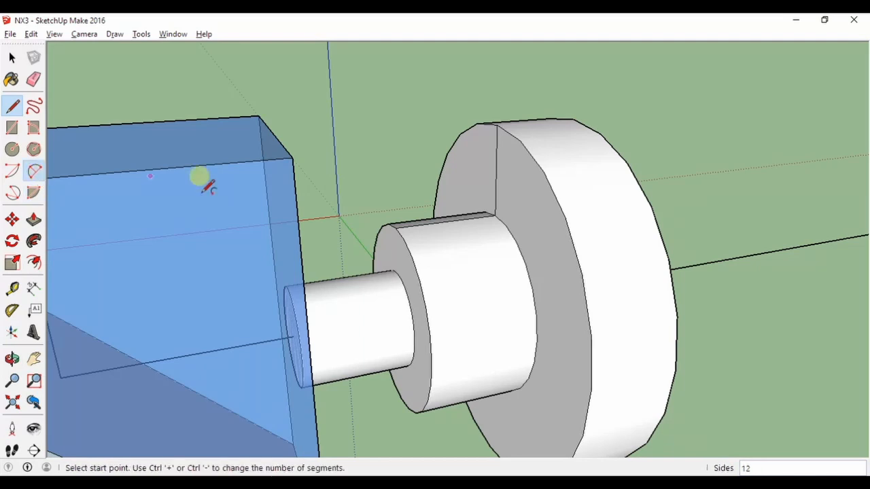
{"action": "left_click", "coordinate": [498, 126]}
{"action": "left_click", "coordinate": [397, 227]}
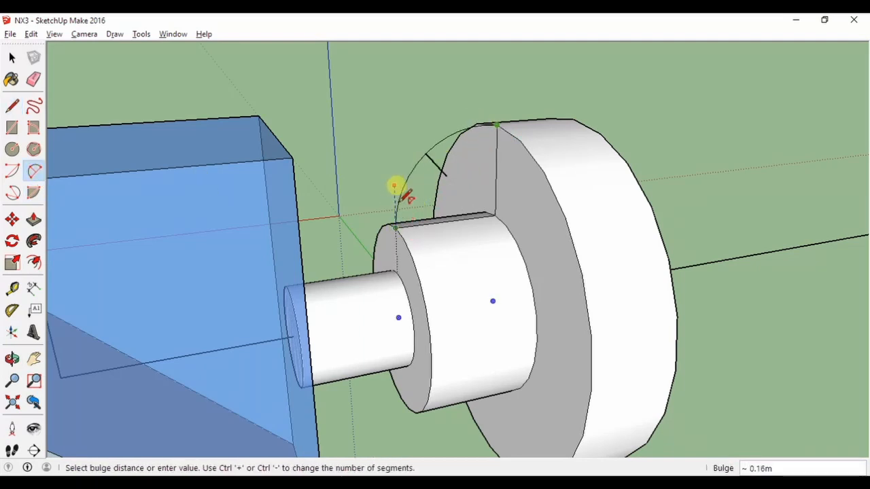
{"action": "left_click", "coordinate": [395, 187]}
Sweep the arc profile around the collar with Follow Me to form a rounded shoulder
{"action": "left_click", "coordinate": [12, 58]}
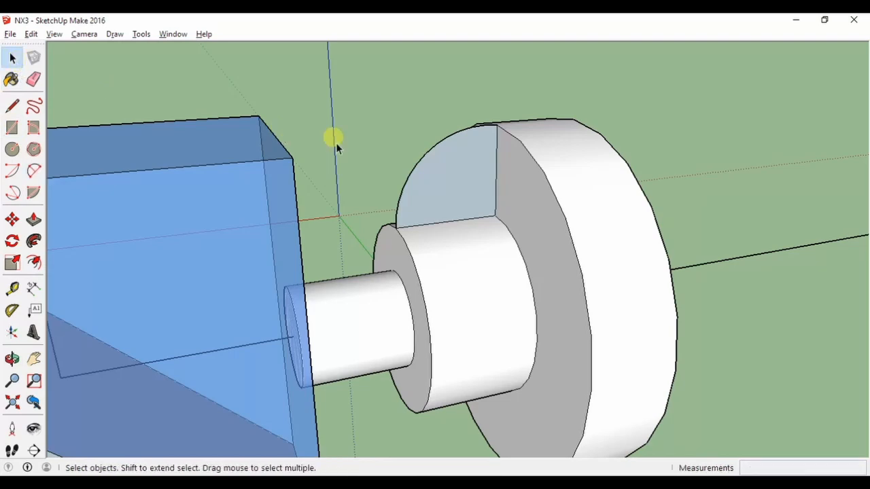
{"action": "left_click", "coordinate": [34, 241]}
{"action": "left_click", "coordinate": [428, 184]}
Extrude the flange's ring face about 5.57 m into a long tube and pull its end back to the center line's endpoint
{"action": "middle_click_drag", "start_coordinate": [651, 216], "coordinate": [252, 258]}
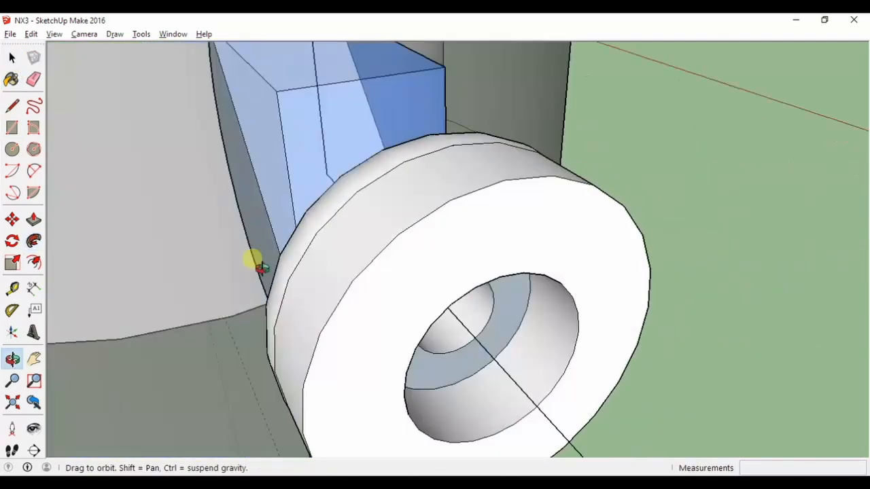
{"action": "left_click", "coordinate": [33, 218]}
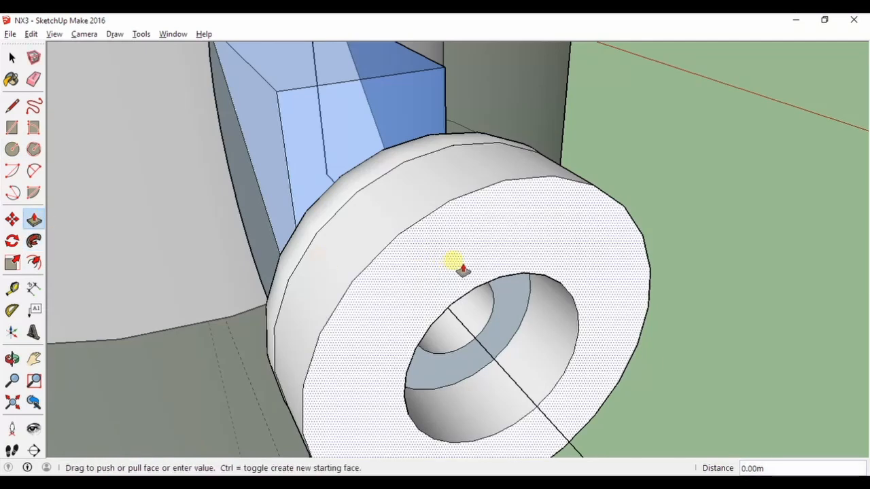
{"action": "middle_click_drag", "start_coordinate": [456, 262], "coordinate": [408, 267]}
{"action": "middle_click_drag", "start_coordinate": [445, 332], "coordinate": [368, 209], "text": "shift"}
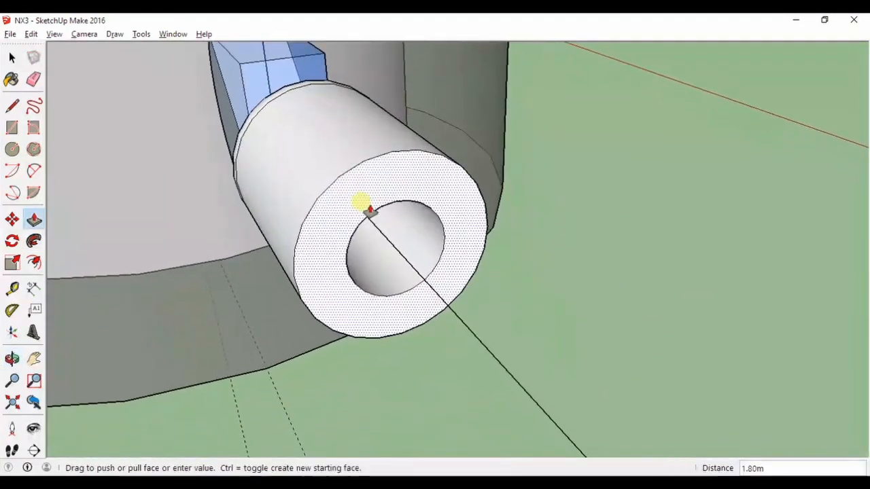
{"action": "scroll", "coordinate": [431, 280], "scroll_direction": "down", "scroll_amount": 1}
{"action": "middle_click_drag", "start_coordinate": [432, 280], "coordinate": [358, 108], "text": "shift"}
{"action": "left_click", "coordinate": [457, 174]}
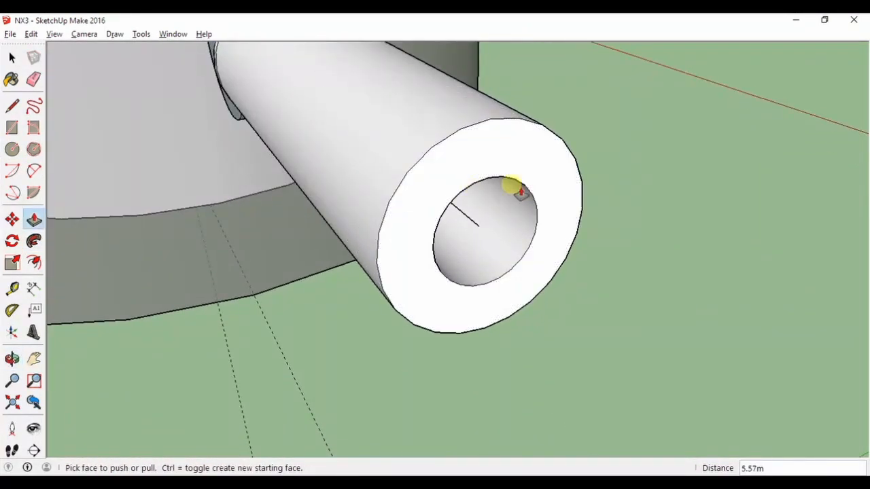
{"action": "left_click", "coordinate": [502, 151]}
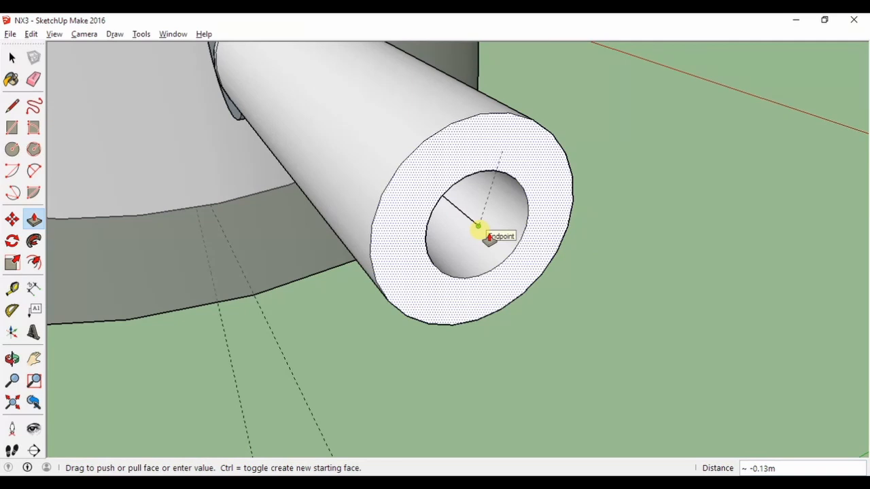
{"action": "left_click", "coordinate": [479, 228]}
Select all the path lines running from the finial through both section groups and into the long tube
{"action": "key", "text": "space"}
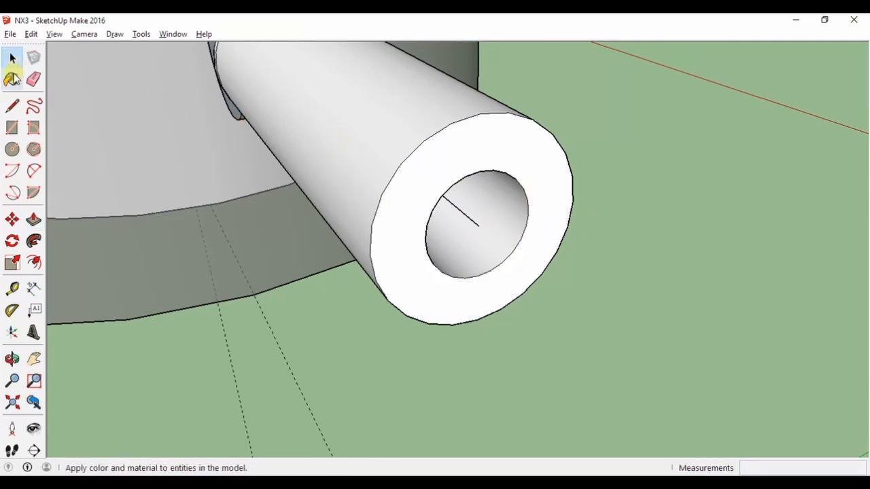
{"action": "middle_click_drag", "start_coordinate": [361, 175], "coordinate": [161, 159]}
{"action": "scroll", "coordinate": [211, 140], "scroll_direction": "down", "scroll_amount": 4}
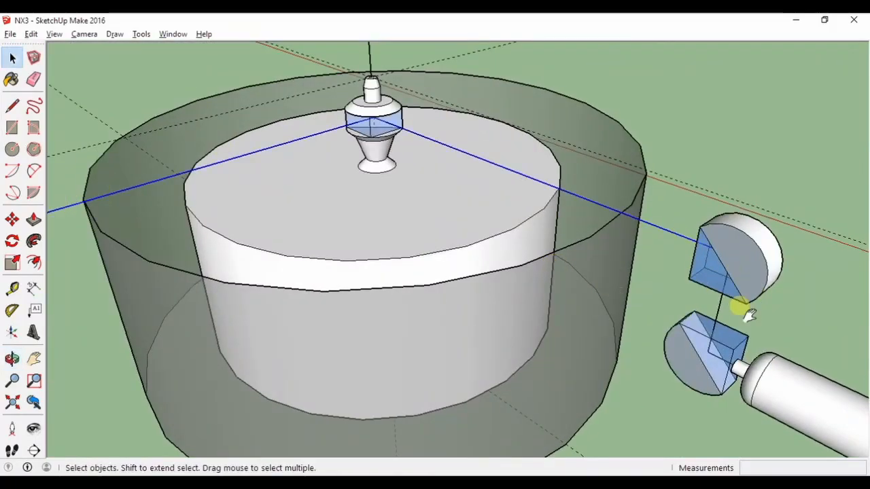
{"action": "middle_click_drag", "start_coordinate": [748, 313], "coordinate": [631, 230], "text": "shift"}
{"action": "middle_click_drag", "start_coordinate": [705, 279], "coordinate": [661, 322], "text": "shift"}
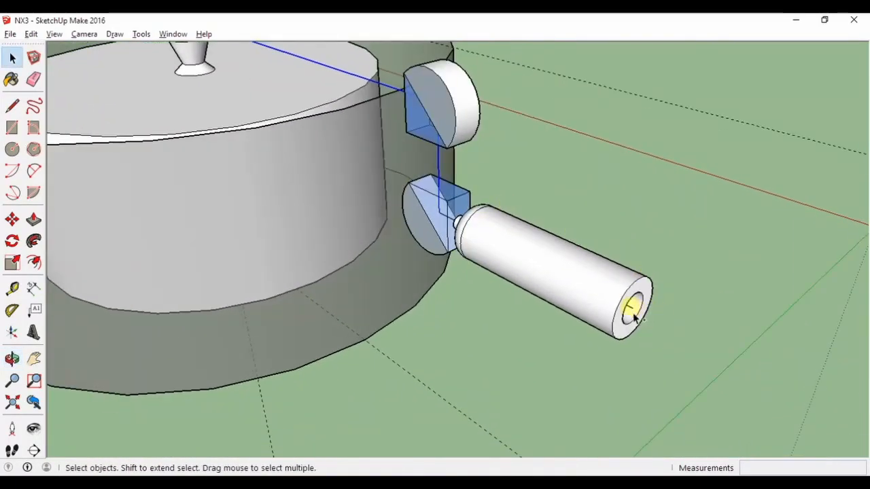
Set the edge color of the model's style to By material so that edges display their painted color
{"action": "left_click", "coordinate": [11, 80]}
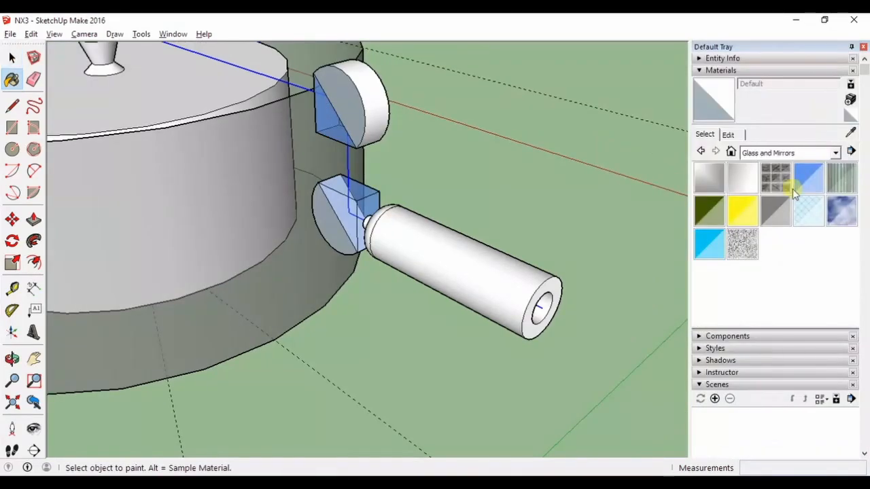
{"action": "left_click", "coordinate": [720, 347]}
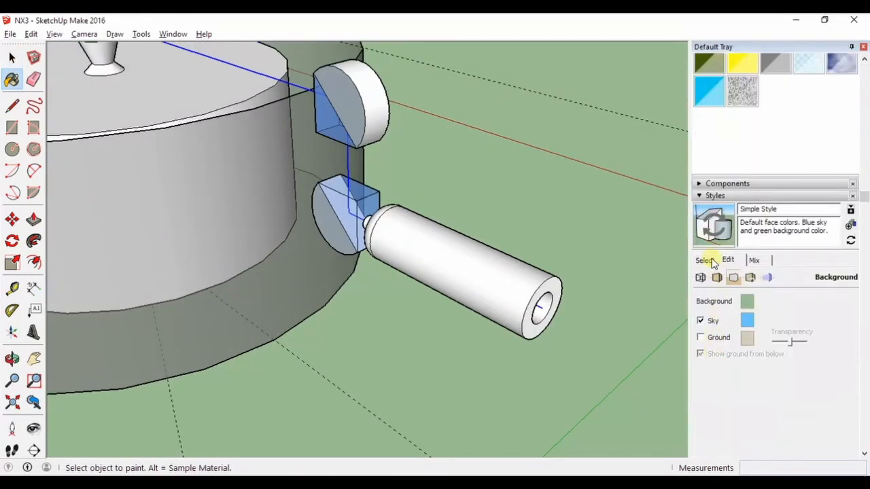
{"action": "left_click", "coordinate": [702, 279]}
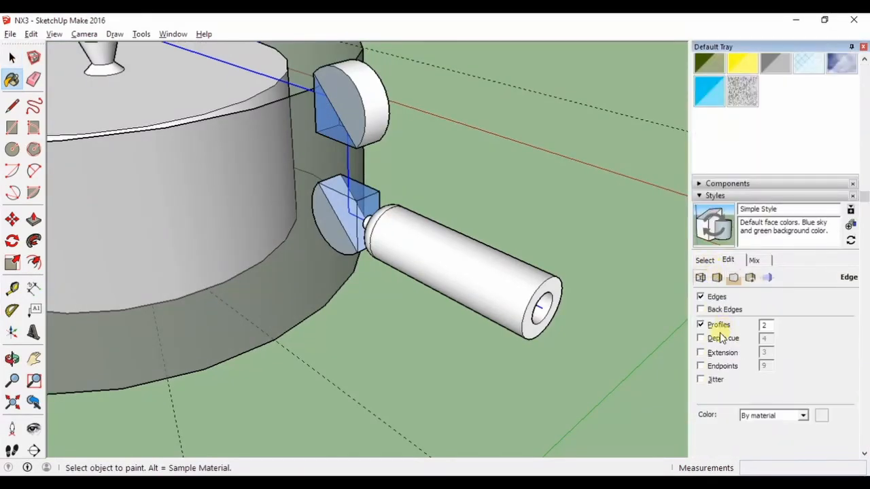
{"action": "left_click", "coordinate": [752, 417]}
{"action": "left_click", "coordinate": [826, 370]}
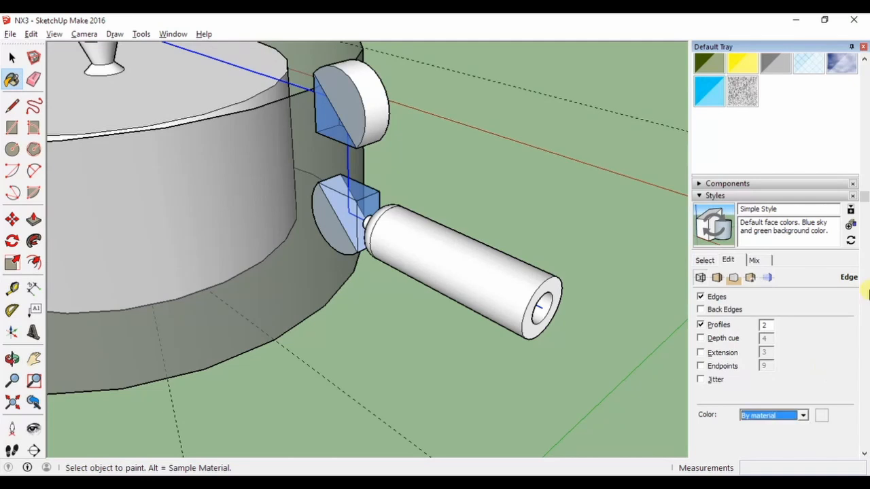
Paint the selected path lines red with Color A05 from the Colors collection and clear the selection
{"action": "left_click_drag", "start_coordinate": [868, 197], "coordinate": [866, 76]}
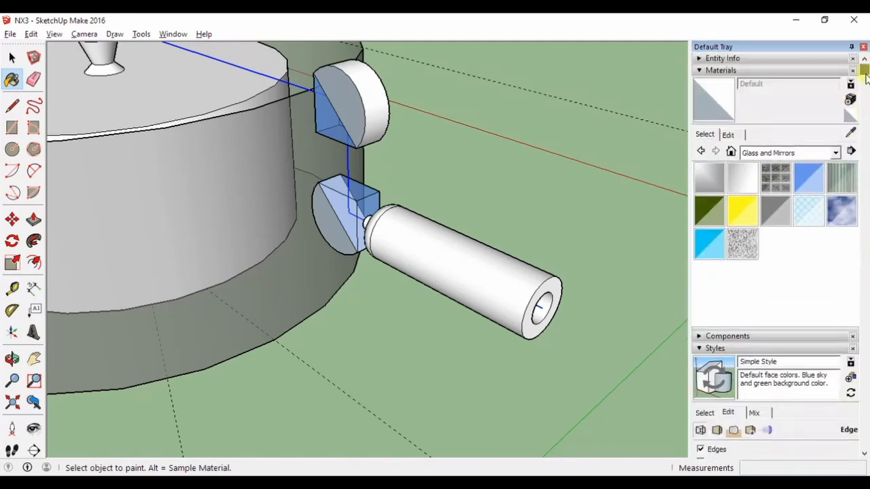
{"action": "left_click", "coordinate": [763, 154]}
{"action": "left_click", "coordinate": [775, 197]}
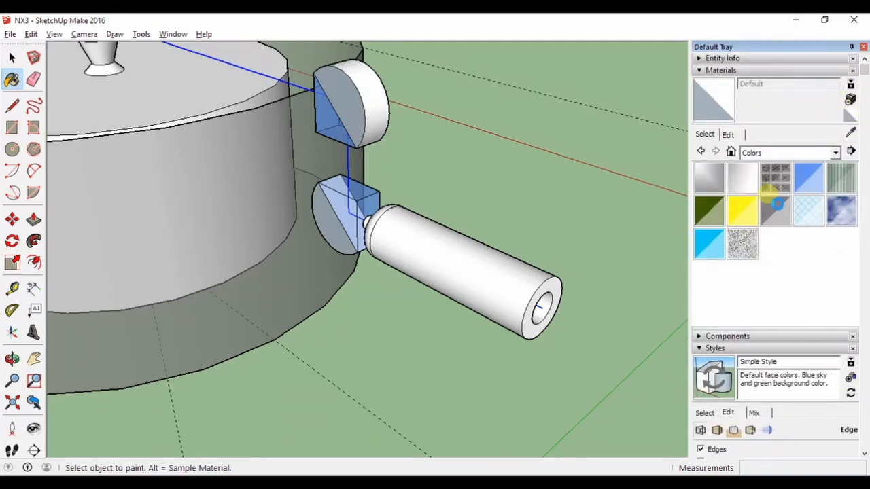
{"action": "left_click", "coordinate": [709, 211]}
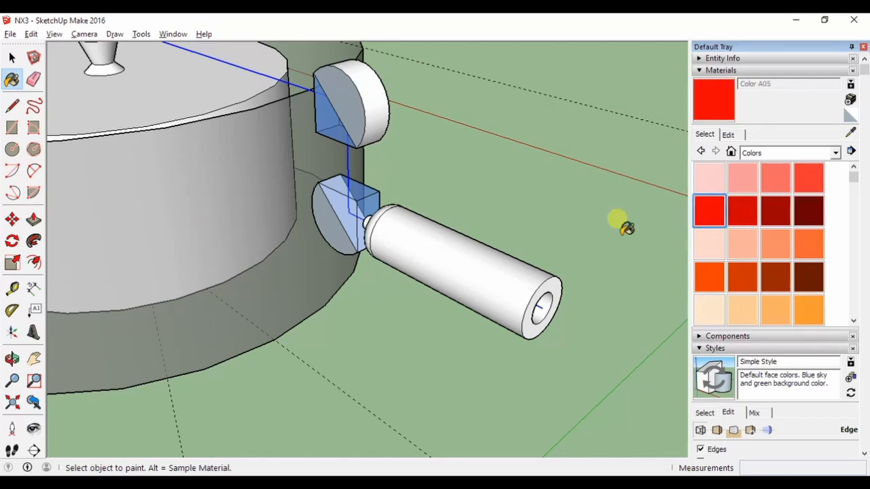
{"action": "mouse_move", "coordinate": [624, 227]}
{"action": "middle_mouse_down"}
{"action": "mouse_move", "coordinate": [470, 245]}
{"action": "mouse_move", "coordinate": [577, 268]}
{"action": "mouse_move", "coordinate": [641, 239]}
{"action": "mouse_move", "coordinate": [594, 229]}
{"action": "mouse_move", "coordinate": [603, 236]}
{"action": "middle_mouse_up"}
{"action": "scroll", "coordinate": [476, 232], "scroll_direction": "down", "scroll_amount": 4, "text": "shift"}
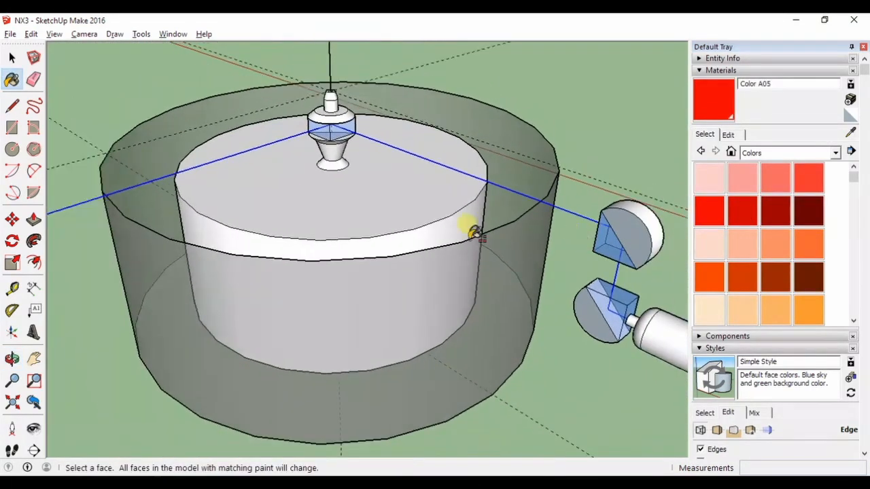
{"action": "left_click", "coordinate": [16, 59]}
{"action": "left_click", "coordinate": [159, 89]}
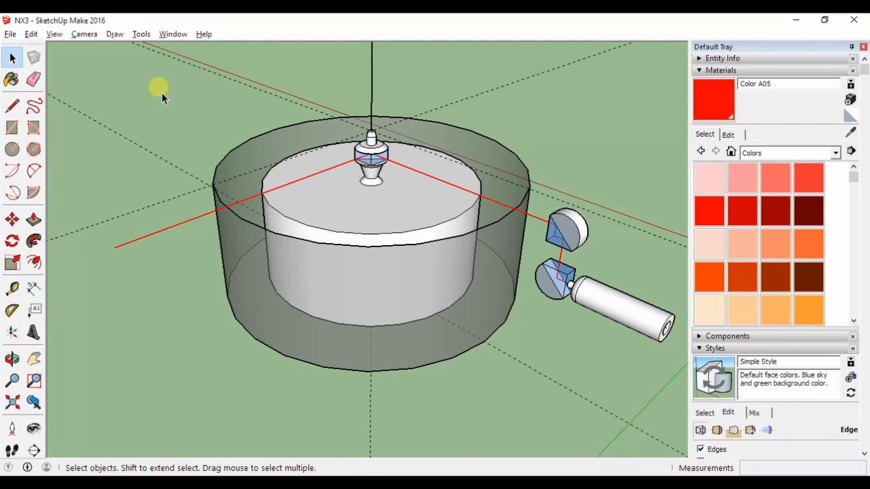
Turn off the sky in the background settings of the model's style
{"action": "left_click", "coordinate": [11, 80]}
{"action": "scroll", "coordinate": [789, 339], "scroll_direction": "down", "scroll_amount": 5}
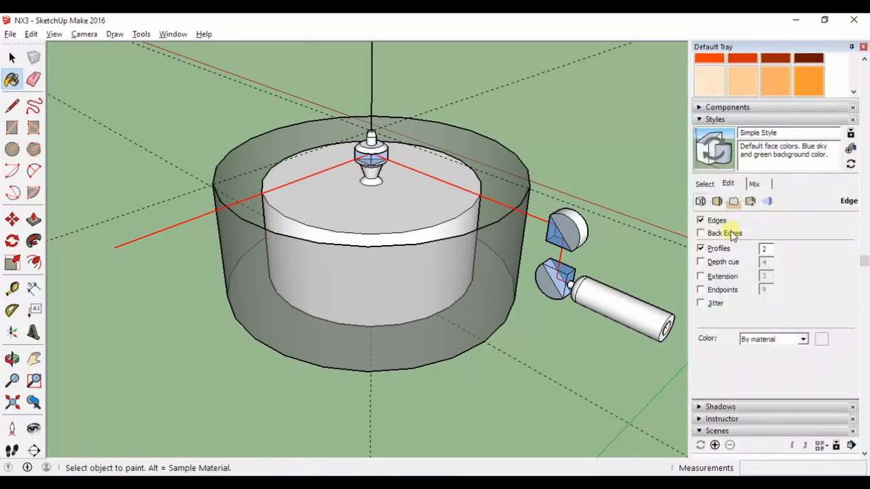
{"action": "left_click", "coordinate": [733, 201]}
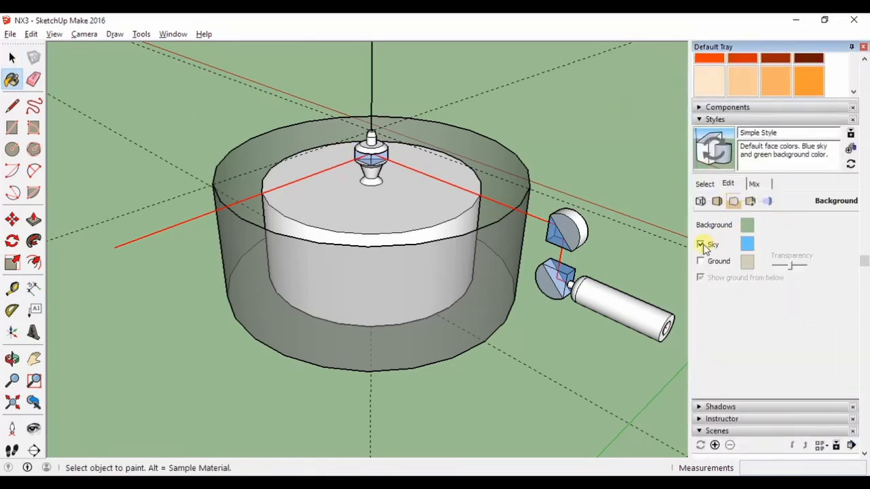
{"action": "mouse_move", "coordinate": [608, 227]}
{"action": "middle_mouse_down"}
{"action": "mouse_move", "coordinate": [583, 136]}
{"action": "mouse_move", "coordinate": [582, 93]}
{"action": "mouse_move", "coordinate": [322, 137]}
{"action": "mouse_move", "coordinate": [582, 140]}
{"action": "middle_mouse_up"}
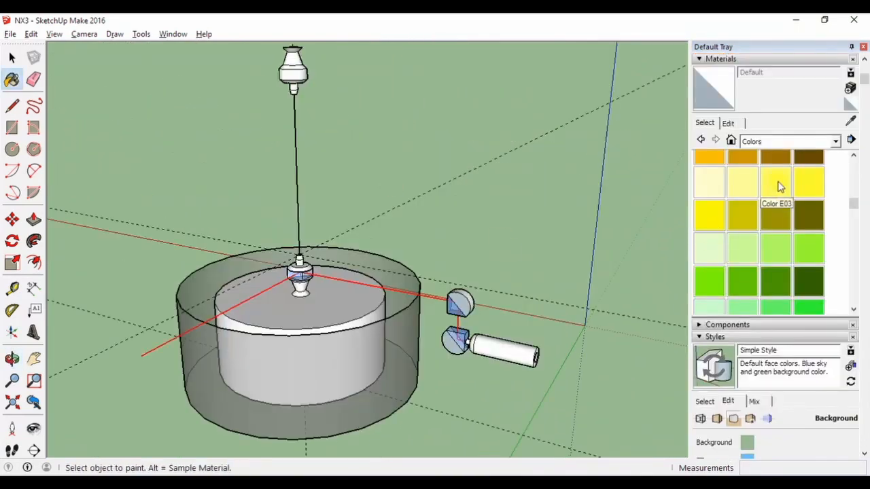
Paint the inner cylinder yellow with Color E04
{"action": "left_click", "coordinate": [777, 185]}
{"action": "scroll", "coordinate": [343, 314], "scroll_direction": "up", "scroll_amount": 5}
{"action": "left_click", "coordinate": [339, 316]}
{"action": "scroll", "coordinate": [344, 315], "scroll_direction": "down", "scroll_amount": 3}
{"action": "middle_click_drag", "start_coordinate": [344, 314], "coordinate": [379, 315]}
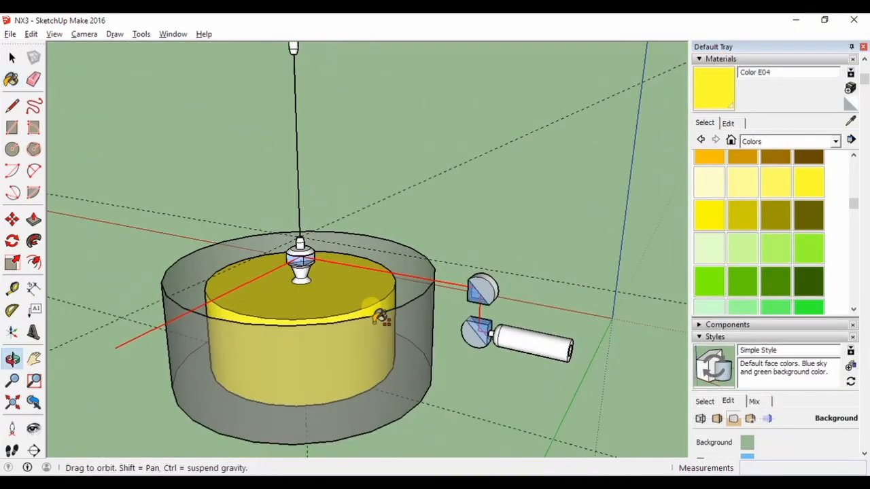
Paint the narrow neck and end details of the long tube in a near-black color
{"action": "scroll", "coordinate": [803, 242], "scroll_direction": "down", "scroll_amount": 8}
{"action": "left_click", "coordinate": [718, 236]}
{"action": "scroll", "coordinate": [478, 324], "scroll_direction": "up", "scroll_amount": 7}
{"action": "left_click", "coordinate": [477, 325]}
{"action": "middle_click_drag", "start_coordinate": [478, 325], "coordinate": [232, 290]}
{"action": "left_click", "coordinate": [487, 379]}
{"action": "scroll", "coordinate": [486, 379], "scroll_direction": "down", "scroll_amount": 3}
{"action": "middle_click_drag", "start_coordinate": [387, 323], "coordinate": [486, 309]}
Paint the long tube and the half-round parts of both section groups in medium gray
{"action": "left_click", "coordinate": [750, 215]}
{"action": "left_click", "coordinate": [442, 309]}
{"action": "mouse_move", "coordinate": [263, 289]}
{"action": "middle_mouse_down", "text": "shift"}
{"action": "mouse_move", "coordinate": [374, 293]}
{"action": "mouse_move", "coordinate": [401, 313]}
{"action": "mouse_move", "coordinate": [140, 325]}
{"action": "mouse_move", "coordinate": [377, 235]}
{"action": "mouse_move", "coordinate": [340, 145]}
{"action": "middle_mouse_up", "text": "shift"}
{"action": "left_click", "coordinate": [398, 310]}
{"action": "scroll", "coordinate": [140, 325], "scroll_direction": "down", "scroll_amount": 5}
Paint the lower finial's base, stem and solid parts around its glass band gray with Color M05
{"action": "left_click", "coordinate": [741, 208]}
{"action": "scroll", "coordinate": [342, 163], "scroll_direction": "up", "scroll_amount": 4}
{"action": "left_click", "coordinate": [355, 249]}
{"action": "scroll", "coordinate": [356, 248], "scroll_direction": "up", "scroll_amount": 4}
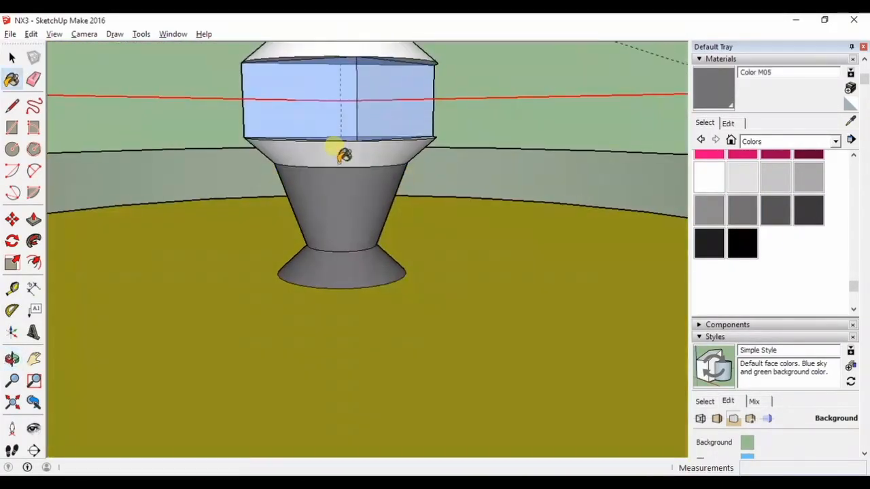
{"action": "left_click", "coordinate": [340, 148]}
{"action": "scroll", "coordinate": [412, 144], "scroll_direction": "up", "scroll_amount": 3}
{"action": "mouse_move", "coordinate": [412, 143]}
{"action": "middle_mouse_down"}
{"action": "mouse_move", "coordinate": [369, 101]}
{"action": "mouse_move", "coordinate": [471, 398]}
{"action": "middle_mouse_up"}
{"action": "left_click", "coordinate": [381, 88]}
{"action": "left_click", "coordinate": [470, 397]}
Paint the upper finial hanging above the cylinders gray with Color M05
{"action": "scroll", "coordinate": [471, 397], "scroll_direction": "down", "scroll_amount": 6}
{"action": "middle_click_drag", "start_coordinate": [381, 306], "coordinate": [350, 171], "text": "shift"}
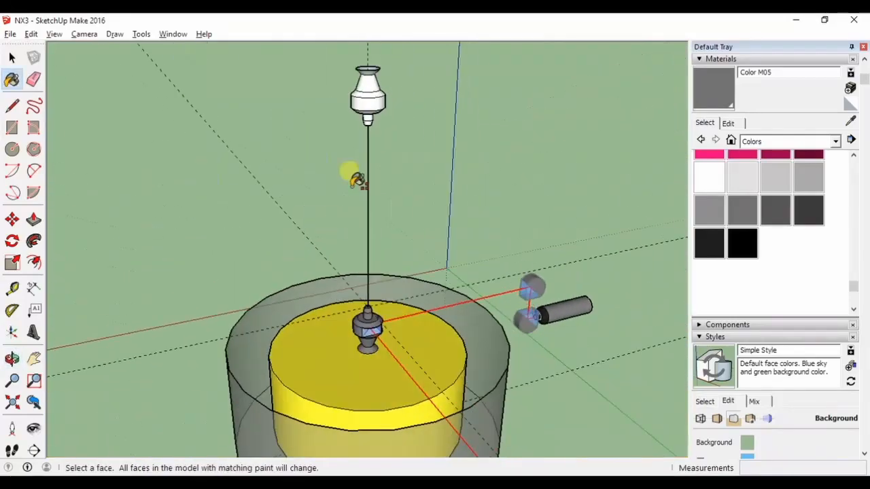
{"action": "scroll", "coordinate": [367, 95], "scroll_direction": "up", "scroll_amount": 5}
{"action": "left_click", "coordinate": [342, 187]}
{"action": "left_click", "coordinate": [340, 247]}
{"action": "middle_click_drag", "start_coordinate": [336, 272], "coordinate": [324, 187]}
Erase the dashed guide lines that cross the model
{"action": "scroll", "coordinate": [327, 197], "scroll_direction": "down", "scroll_amount": 6}
{"action": "scroll", "coordinate": [402, 302], "scroll_direction": "down", "scroll_amount": 3}
{"action": "middle_click_drag", "start_coordinate": [402, 303], "coordinate": [410, 307]}
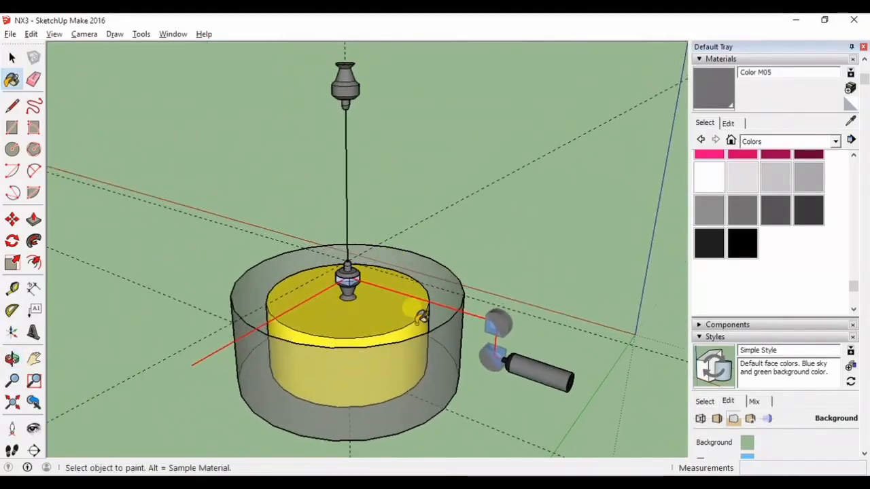
{"action": "middle_click_drag", "start_coordinate": [511, 278], "coordinate": [299, 445]}
{"action": "key", "text": "e"}
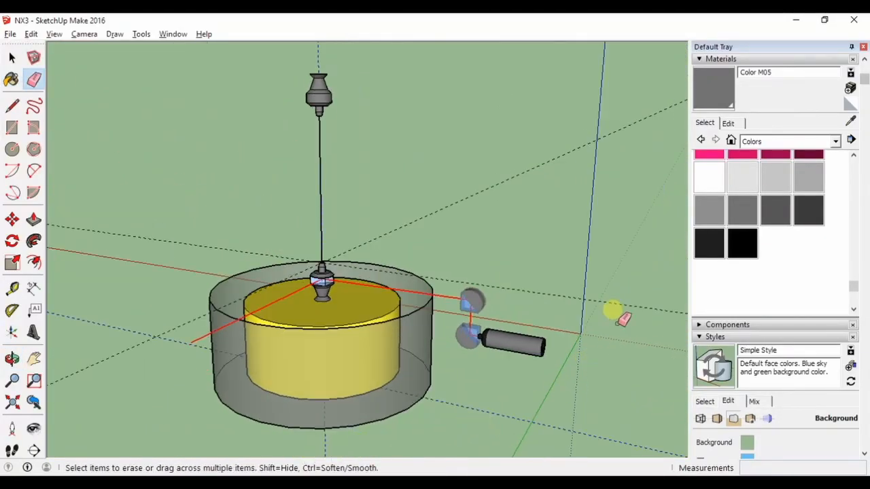
Export the view as a 2D JPEG image named NX3 to Documents, at 2000 by 1300 pixels with anti-aliasing and better quality
{"action": "left_click", "coordinate": [6, 36]}
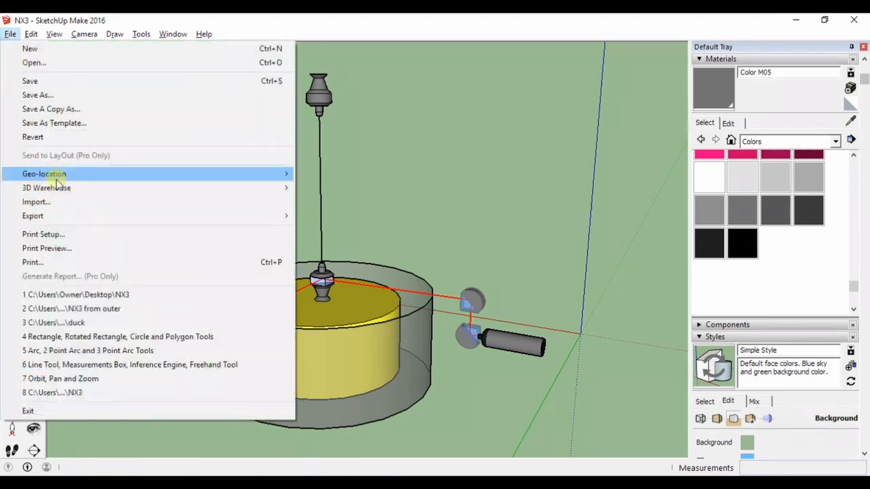
{"action": "mouse_move", "coordinate": [91, 214]}
{"action": "left_click", "coordinate": [304, 230]}
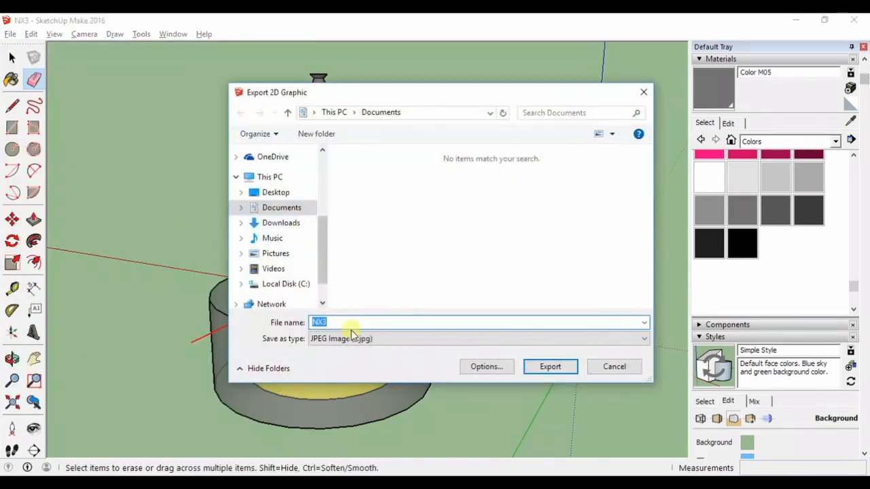
{"action": "left_click", "coordinate": [474, 373]}
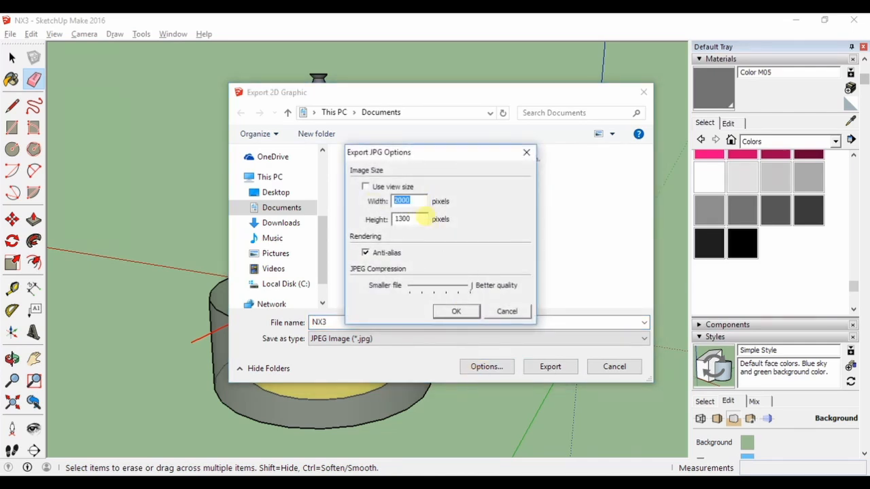
{"action": "left_click", "coordinate": [465, 312]}
{"action": "left_click", "coordinate": [552, 368]}
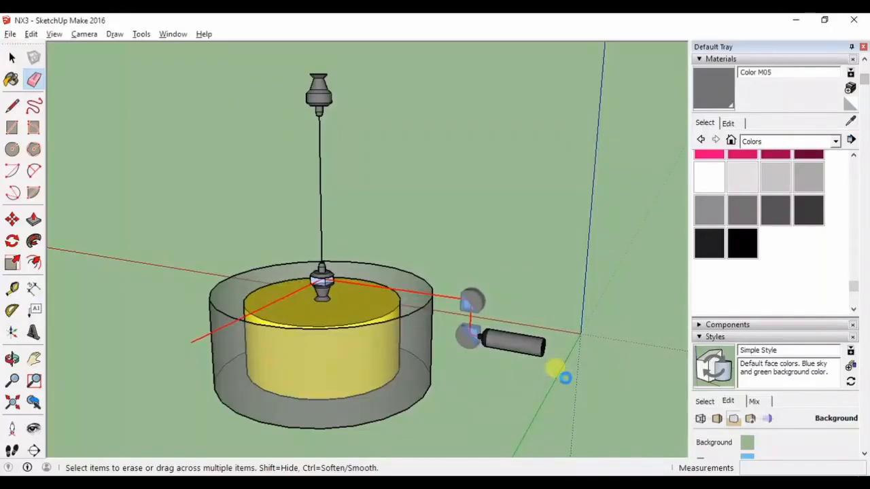